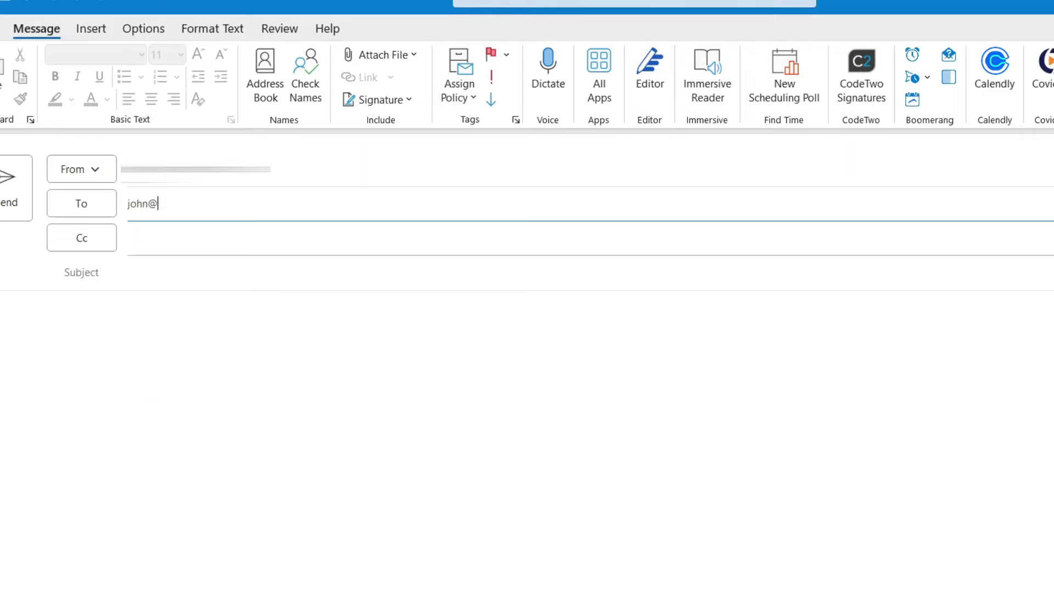
# Enter three recipients' e-mail addresses in the To field of a new message
pyautogui.write('technologiate.com')
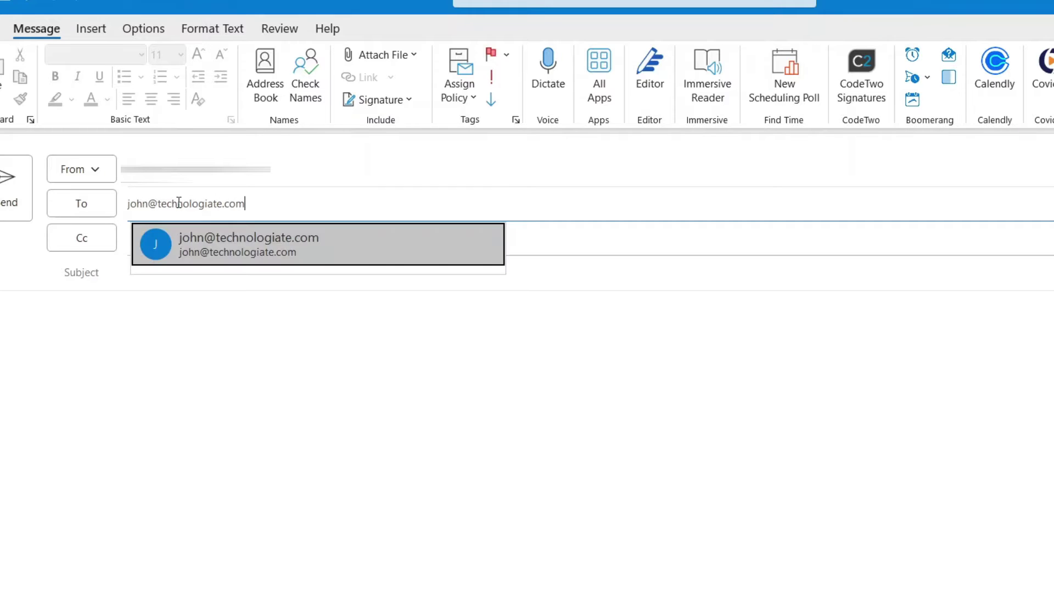
pyautogui.press('Return')
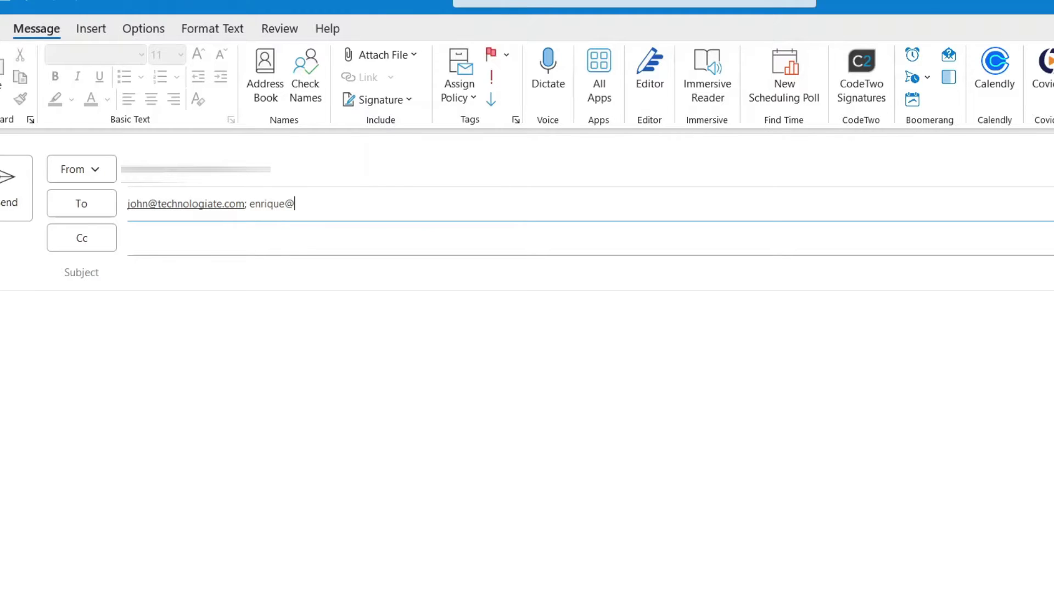
pyautogui.press('Return')
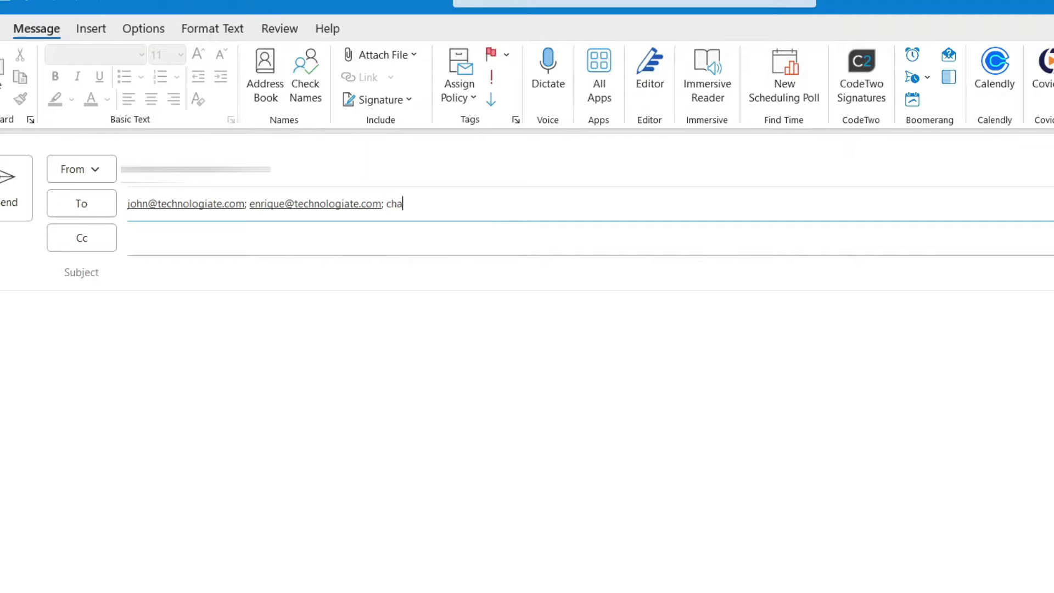
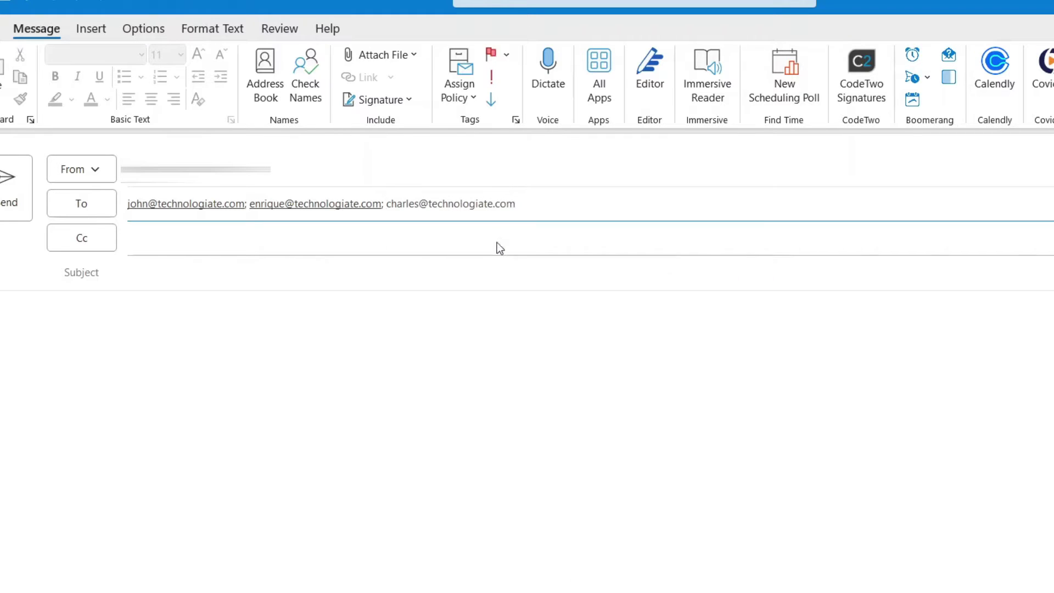
pyautogui.press('Return')
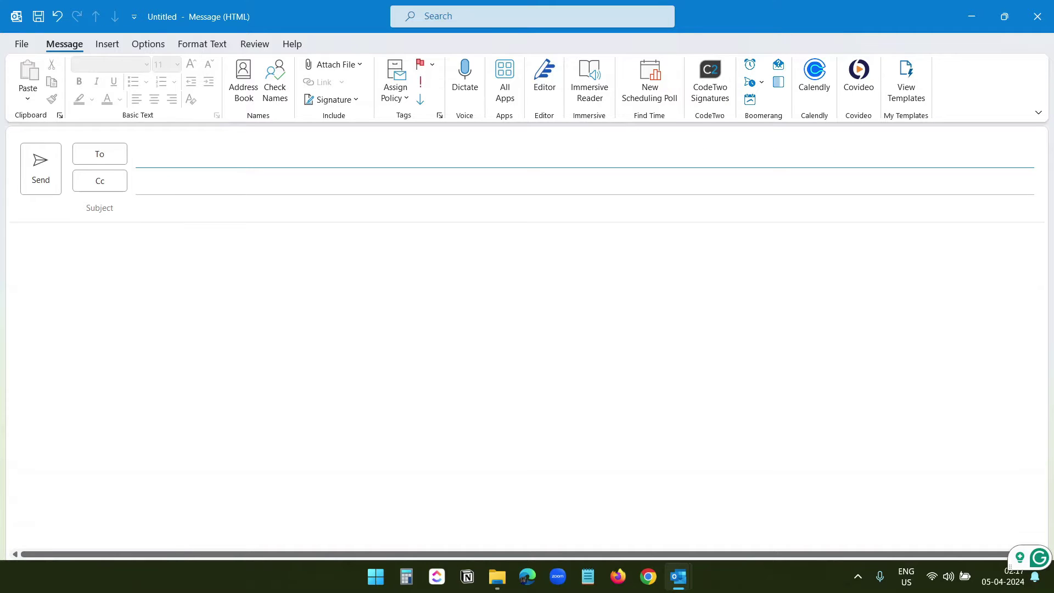
# Add the Marketing Team group as a recipient and show its five members
pyautogui.write('keting')
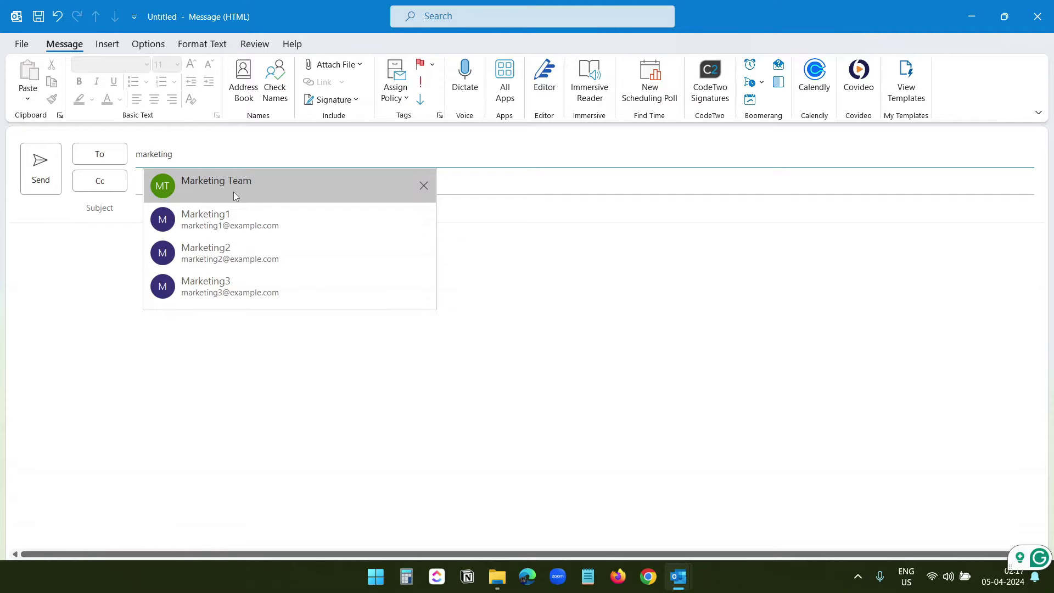
pyautogui.click(239, 189)
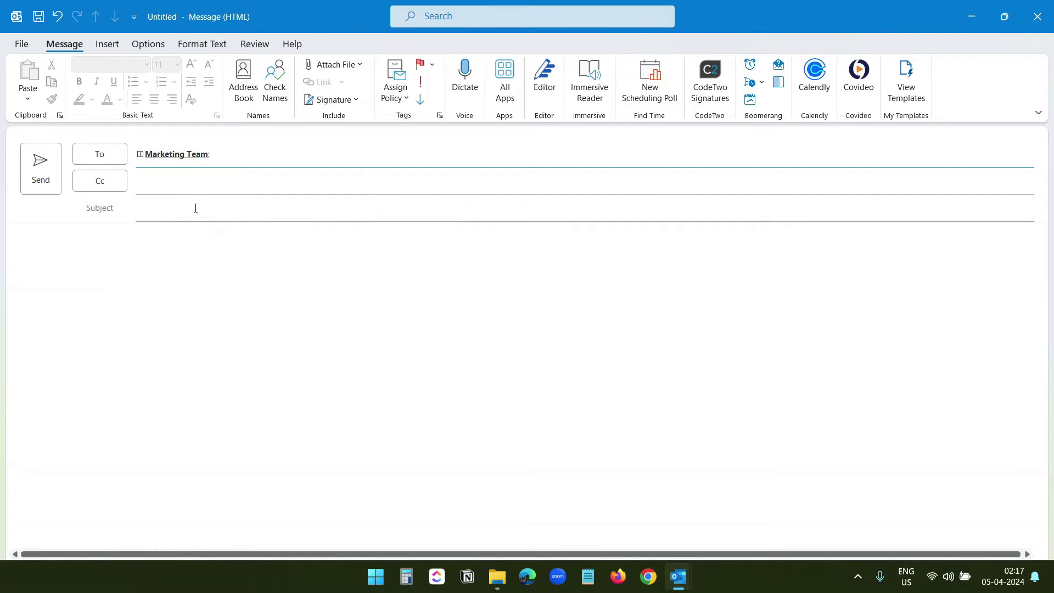
pyautogui.moveTo(165, 155)
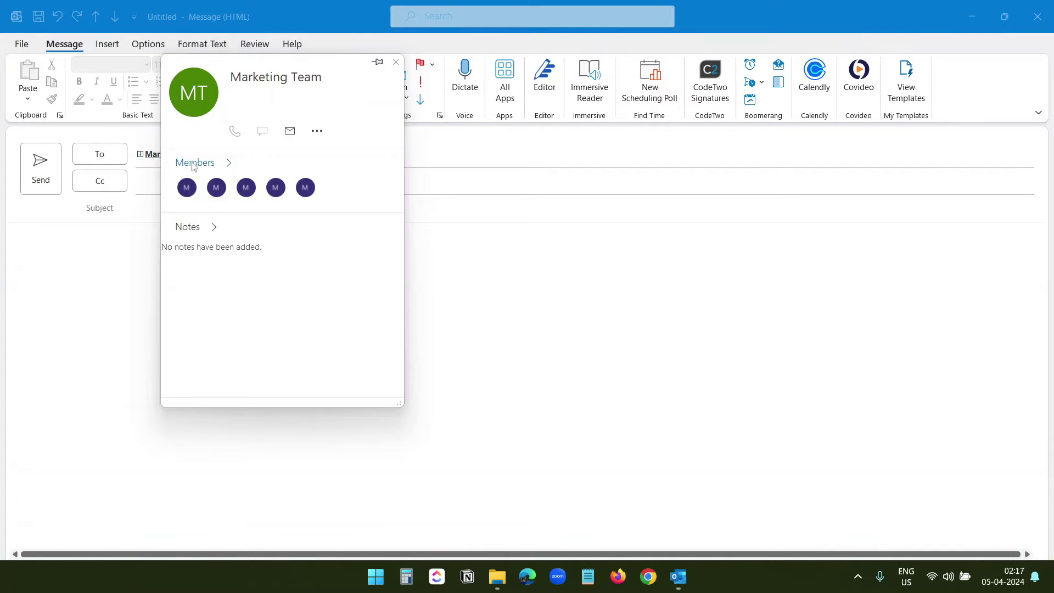
pyautogui.click(213, 165)
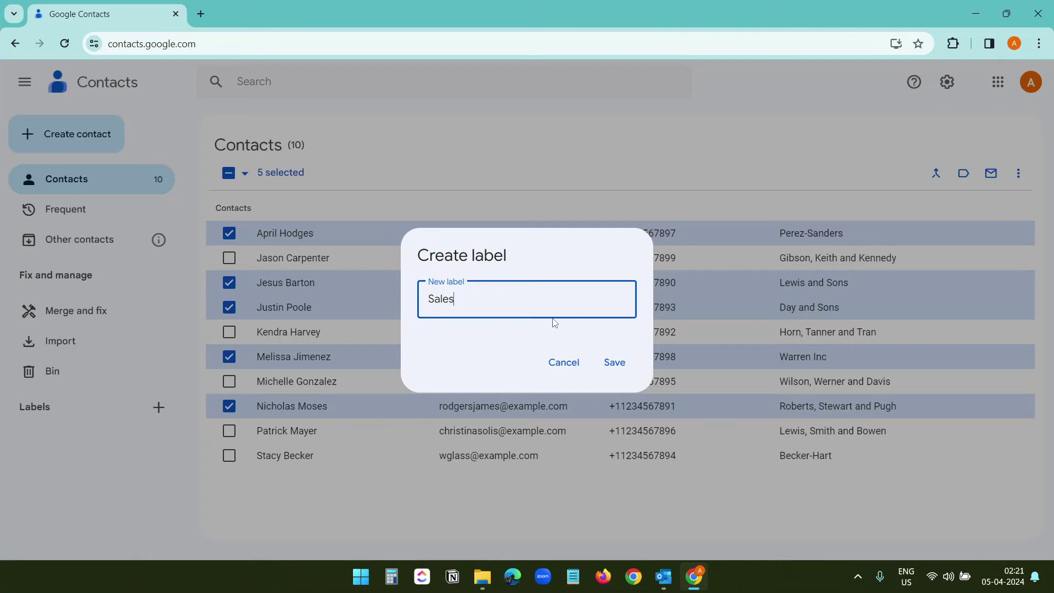
# Complete the label name as 'Sales Team' and save it
pyautogui.write('Team')
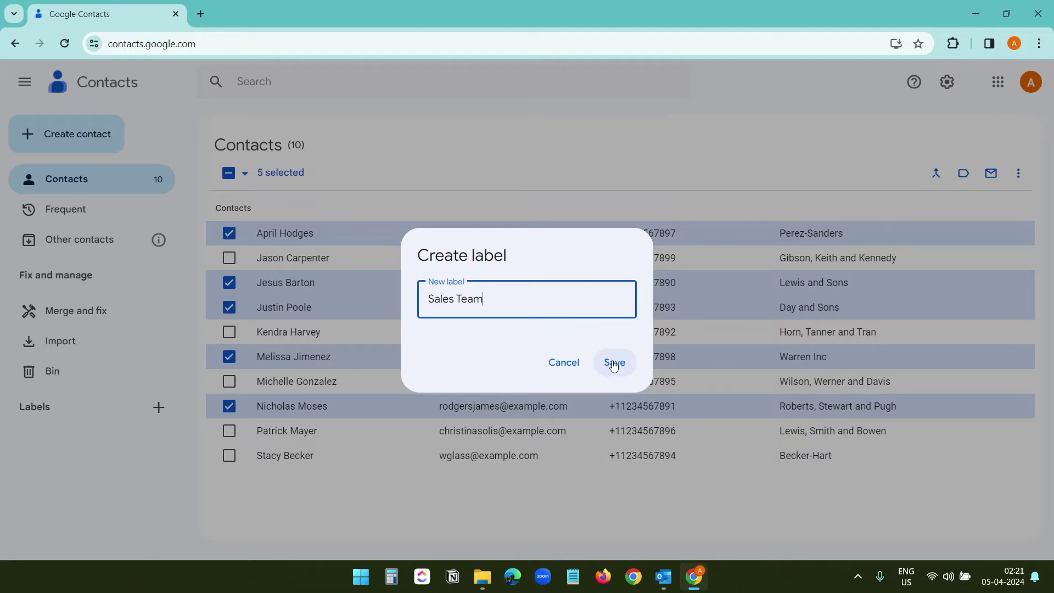
pyautogui.click(615, 362)
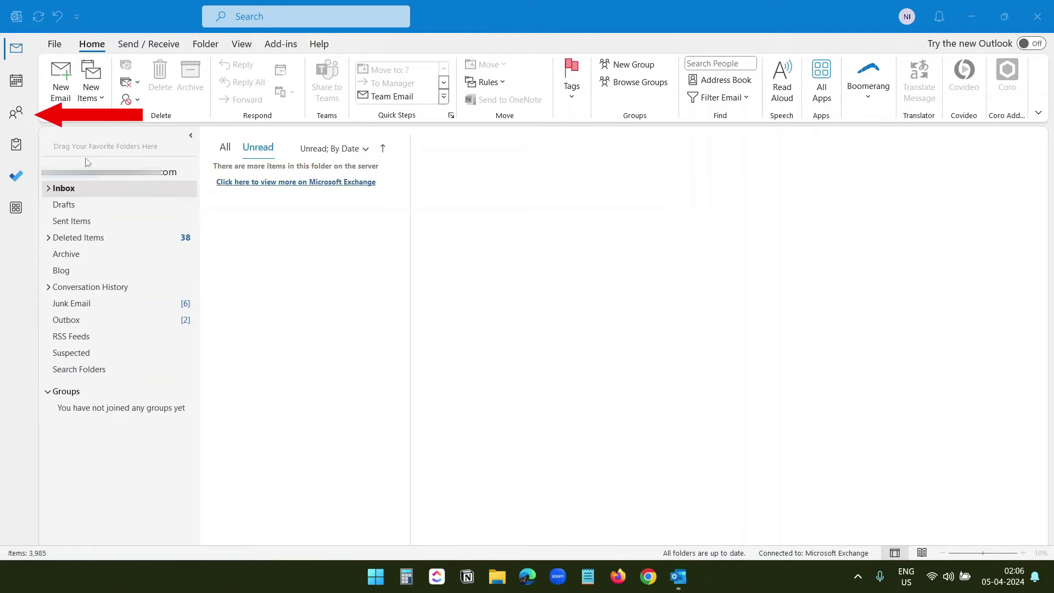
# In People, create a contact group named 'Marketing Team' and show the Add Members options
pyautogui.click(16, 112)
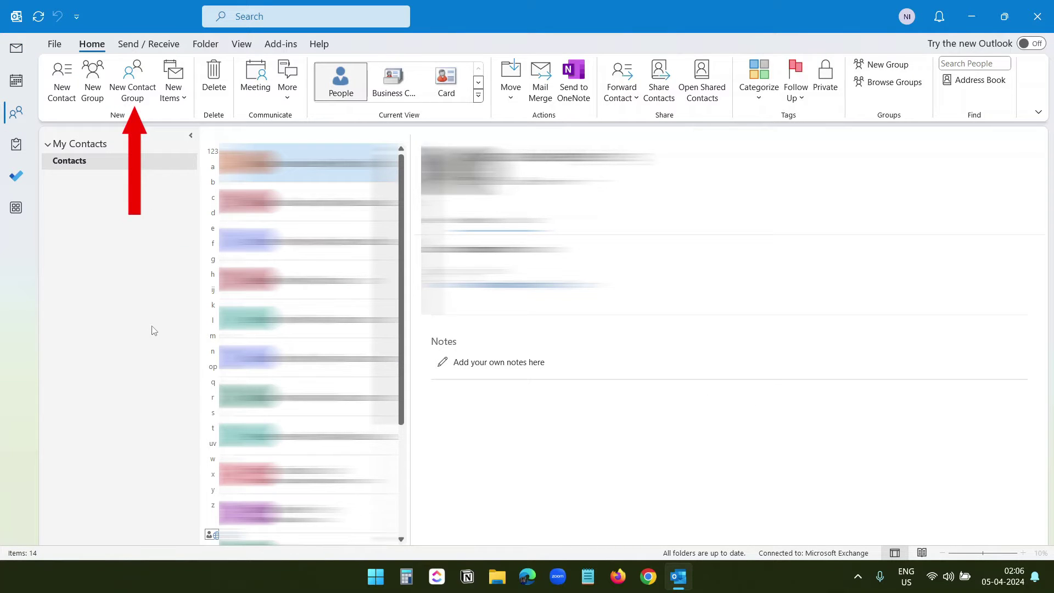
pyautogui.click(132, 79)
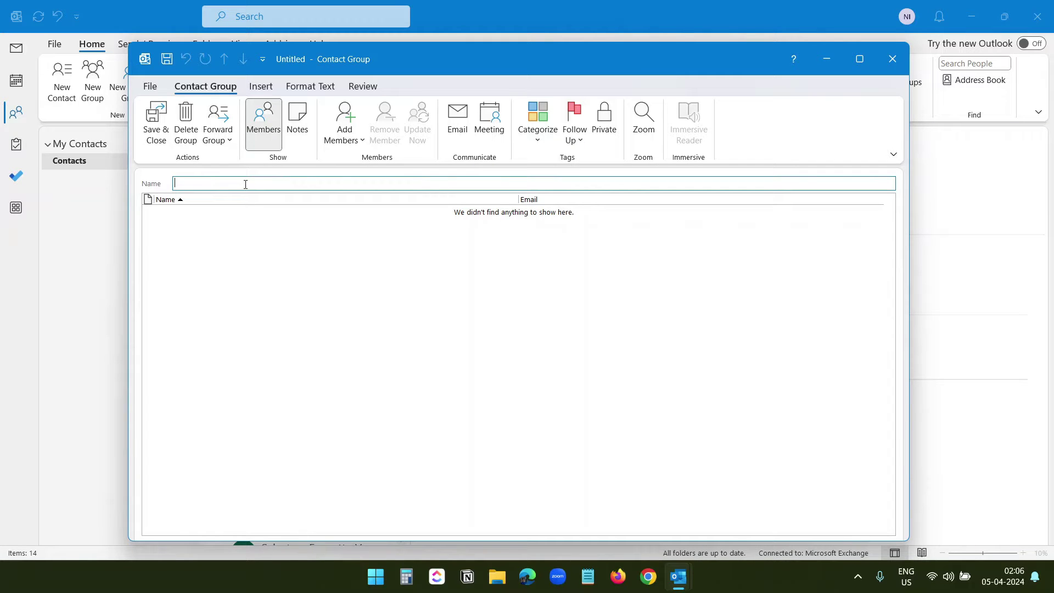
pyautogui.write('Marketing team')
pyautogui.click(262, 248)
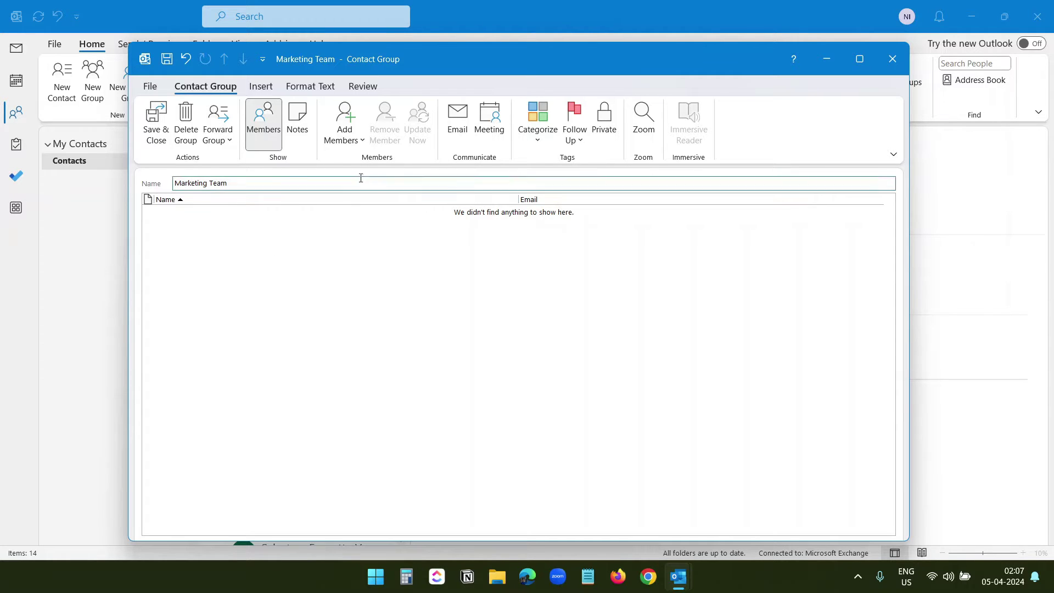
pyautogui.click(359, 141)
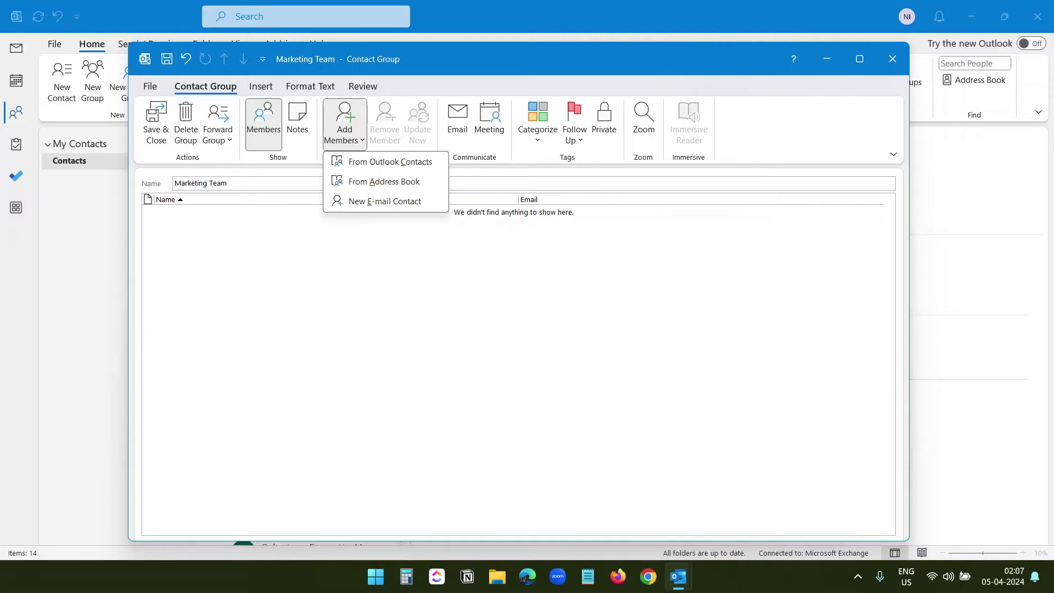
# Start a new e-mail contact member with a sample name, cancel it, and close the group window
pyautogui.click(404, 202)
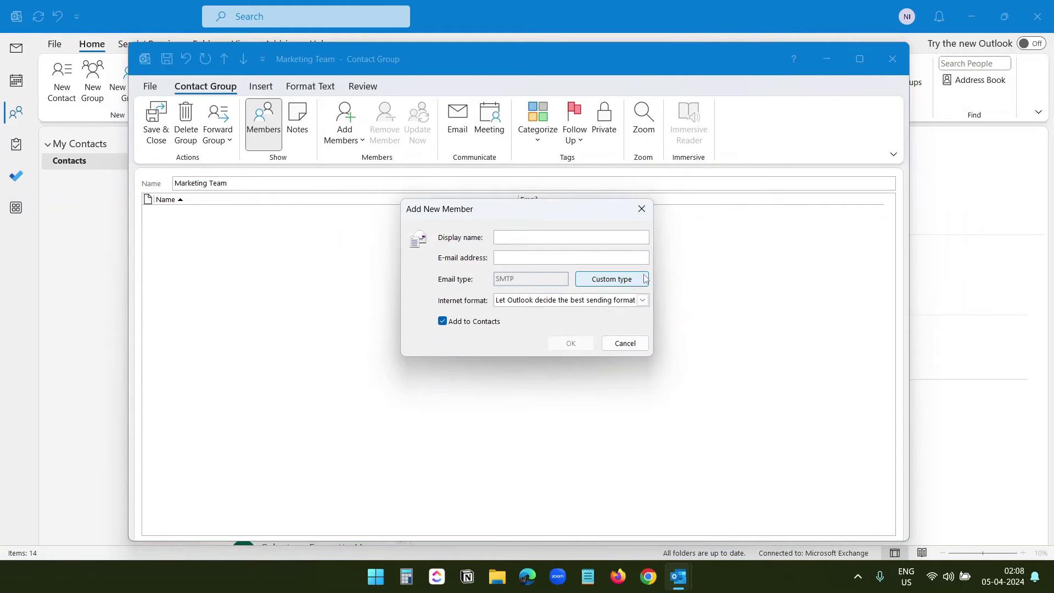
pyautogui.write('Joh')
pyautogui.write('john@example.com')
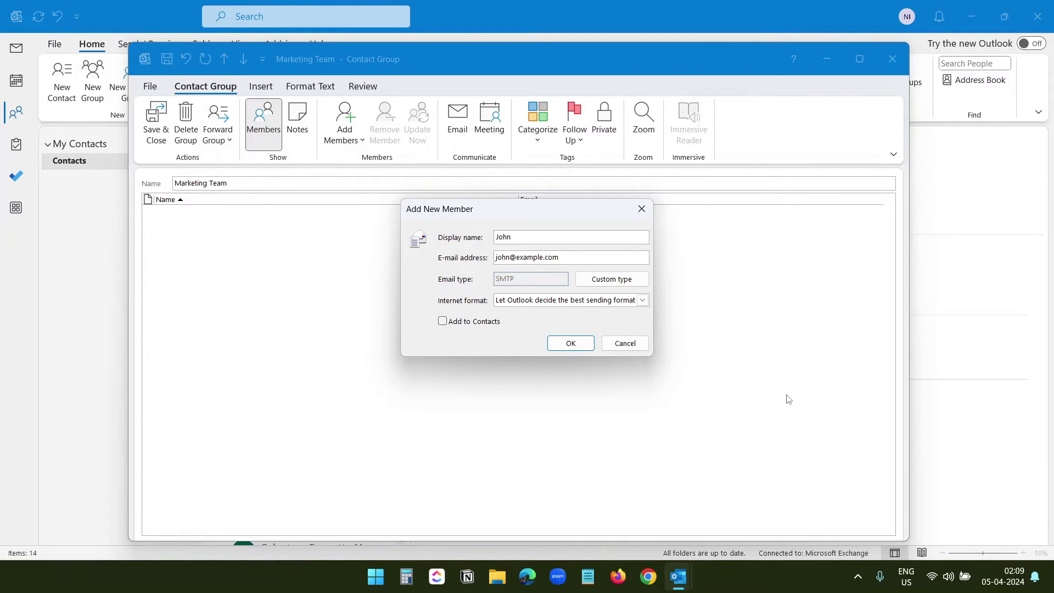
pyautogui.click(625, 343)
pyautogui.click(892, 59)
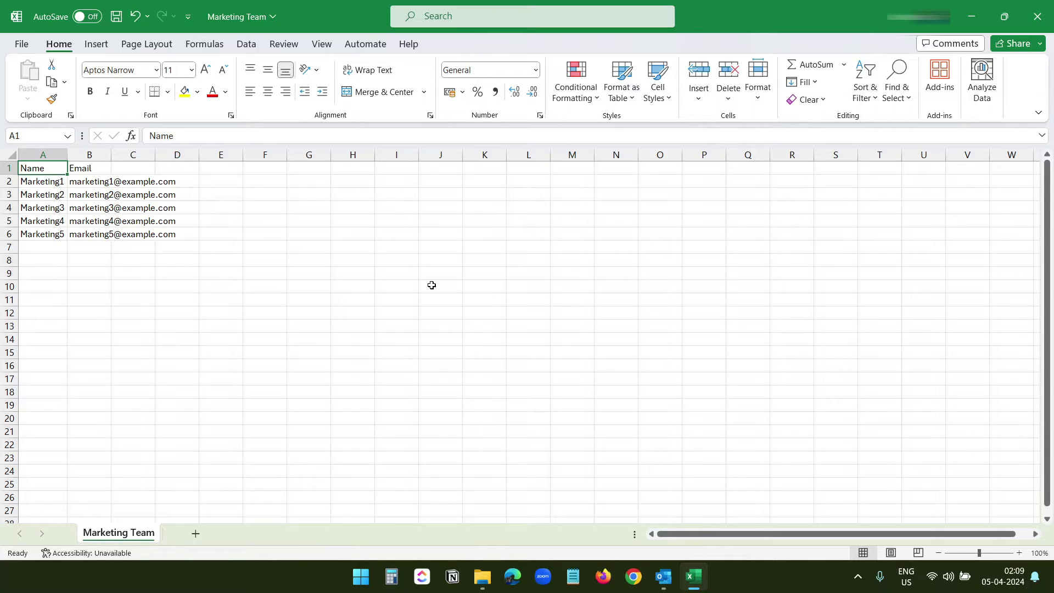
# Select the Name (A) and Email (B) columns of the Marketing Team sheet
pyautogui.click(37, 153)
pyautogui.click(86, 155)
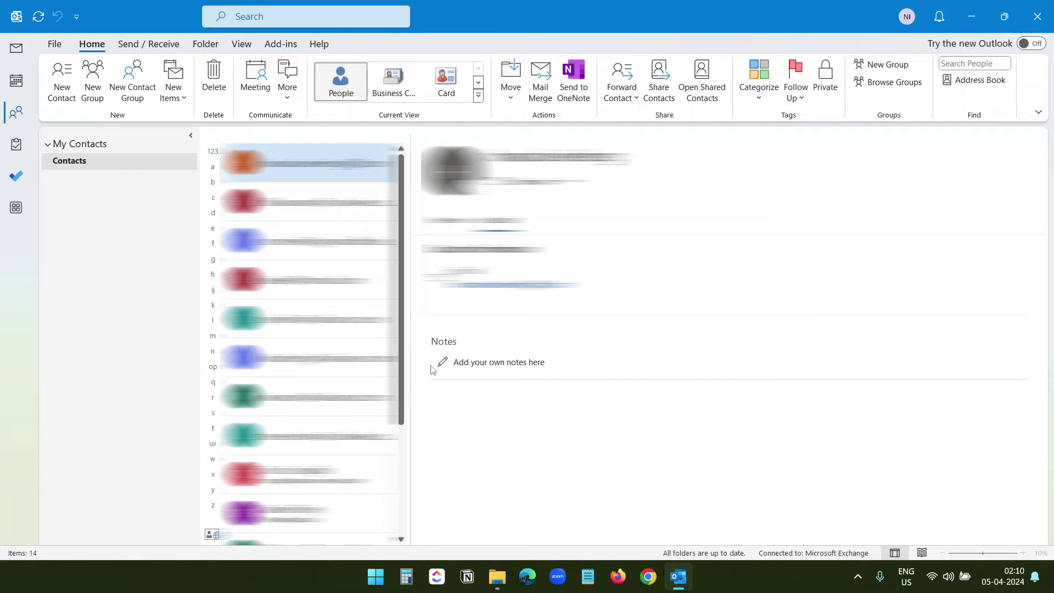
# Start an Import/Export import from a file of type Comma Separated Values
pyautogui.click(57, 46)
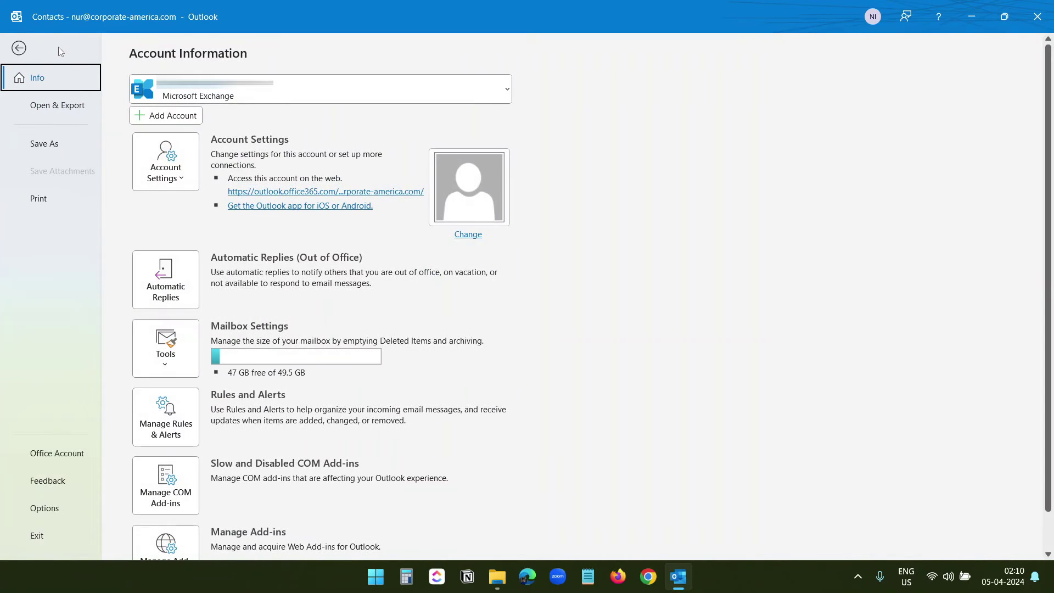
pyautogui.click(69, 111)
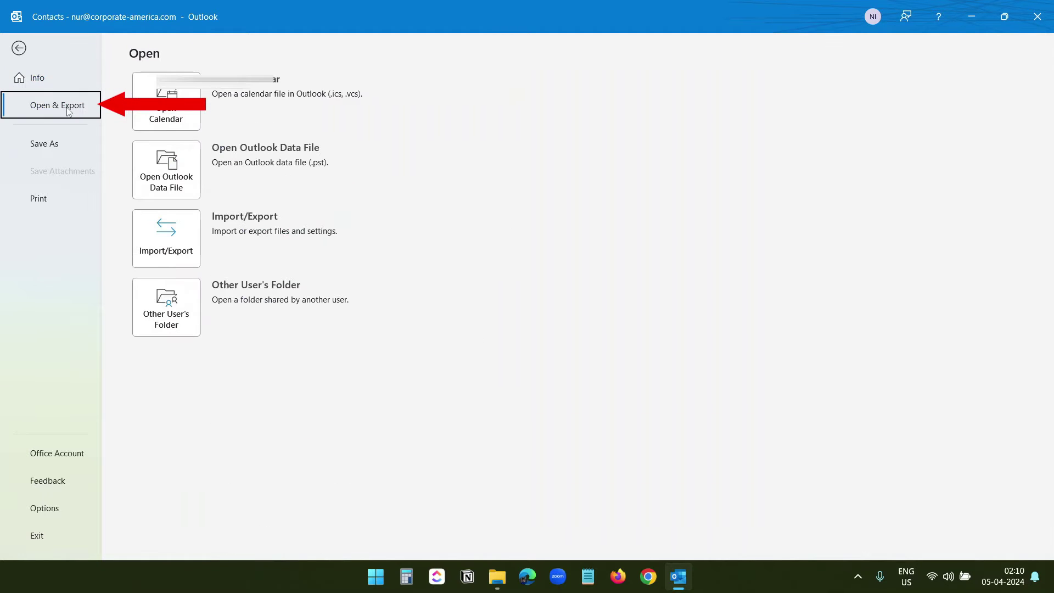
pyautogui.click(172, 245)
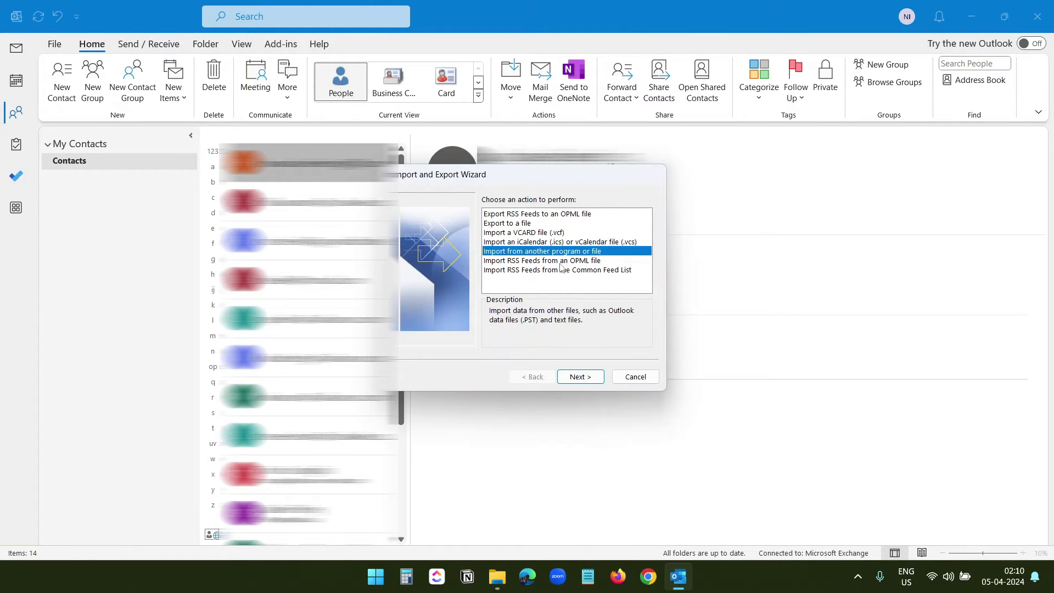
pyautogui.click(588, 377)
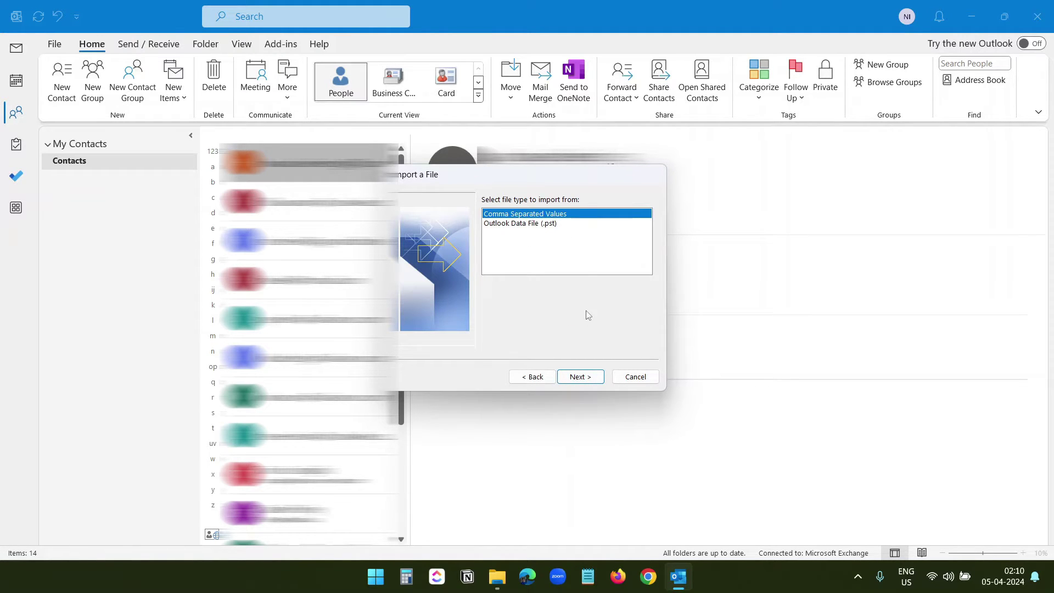
pyautogui.click(587, 377)
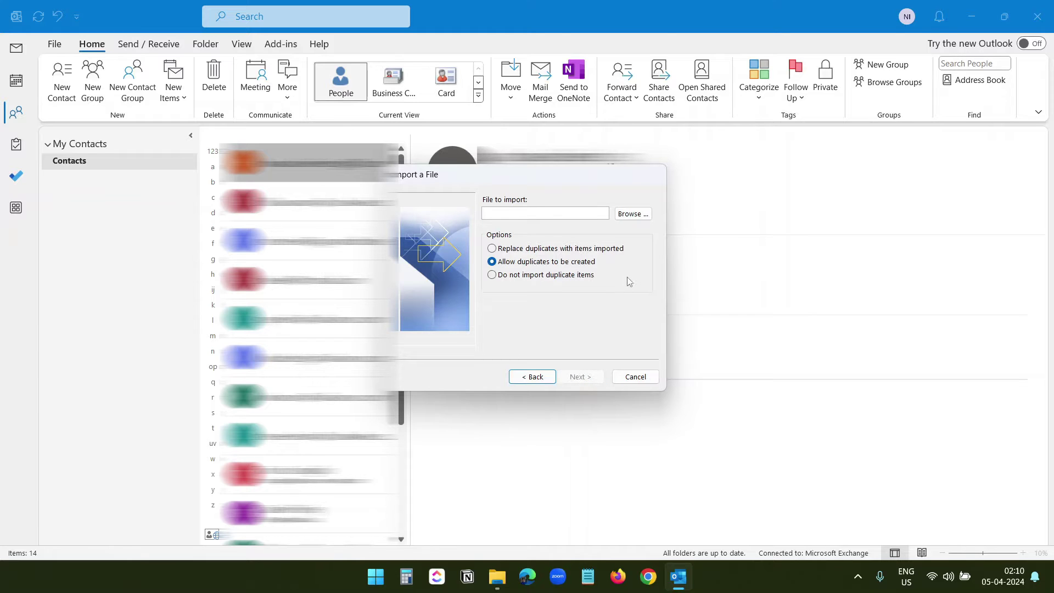
# Choose Marketing Team.csv as the source and Contacts as the destination folder
pyautogui.click(633, 215)
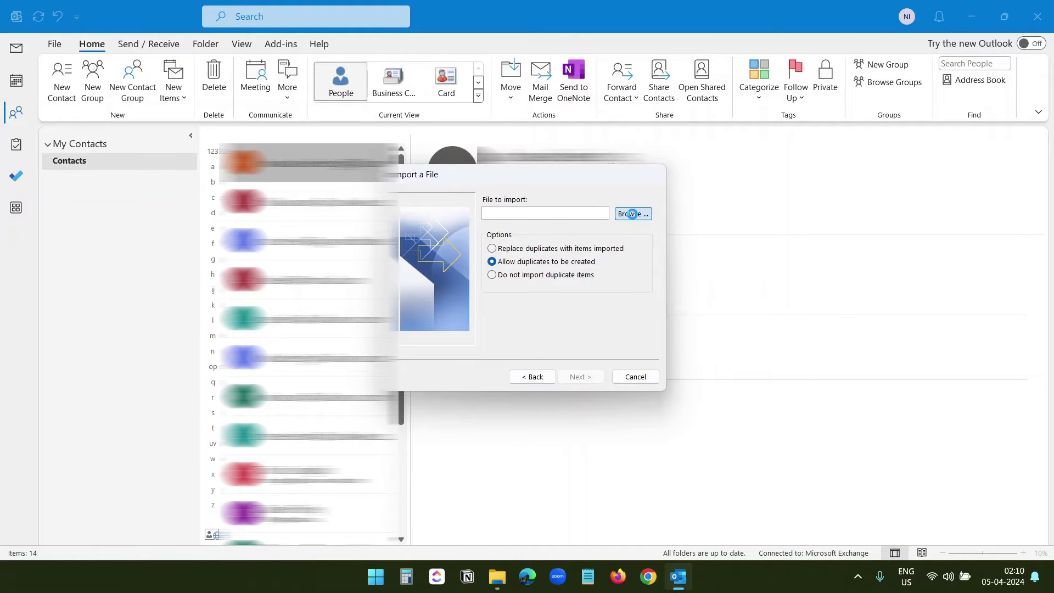
pyautogui.click(559, 327)
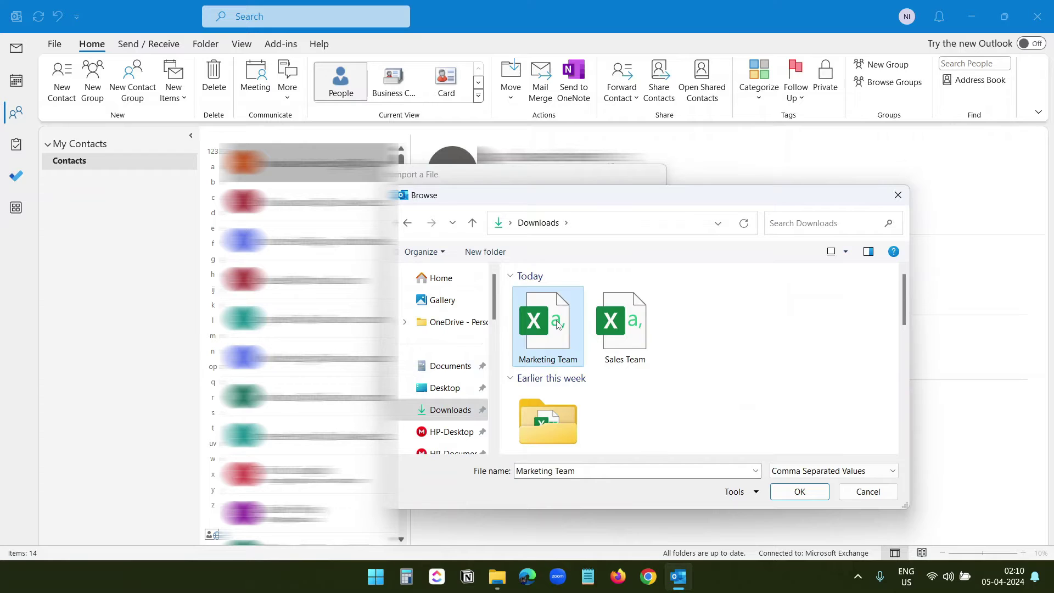
pyautogui.click(799, 492)
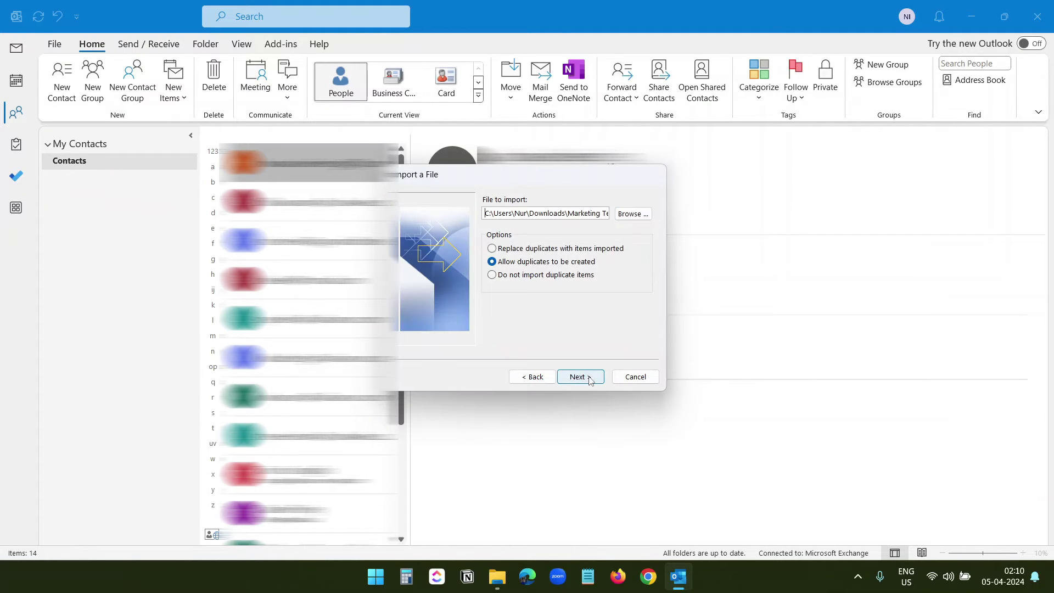
pyautogui.click(591, 381)
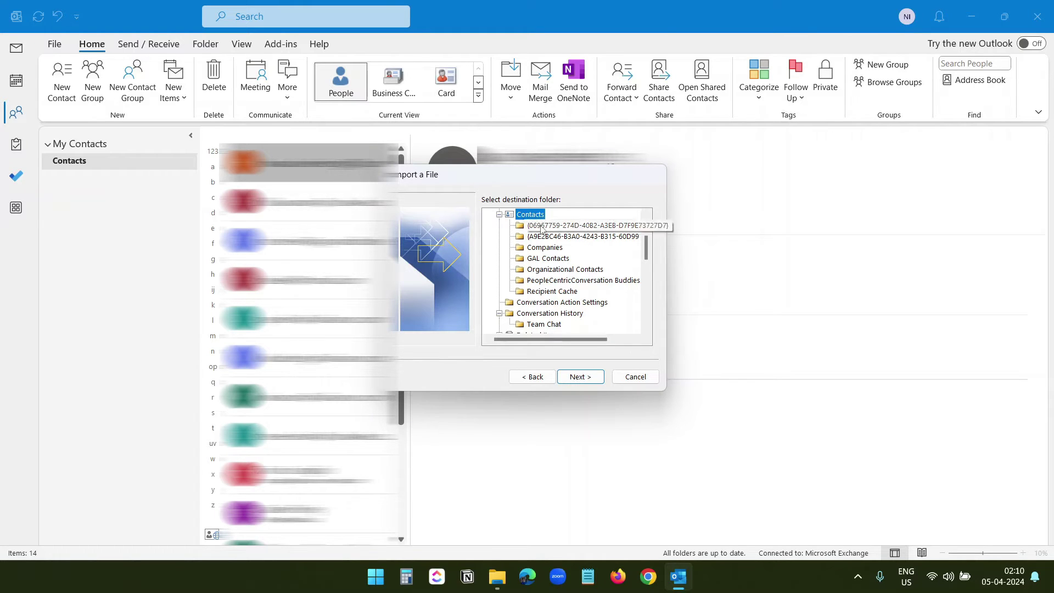
pyautogui.click(590, 380)
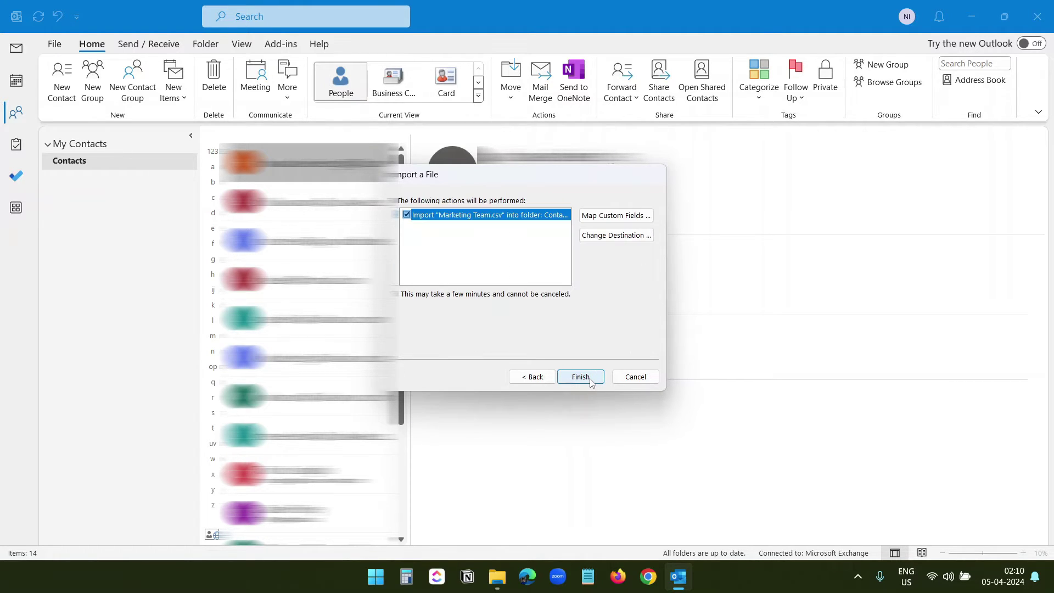
# In Map Custom Fields, map the CSV's Email column to the contacts' E-mail field
pyautogui.click(621, 222)
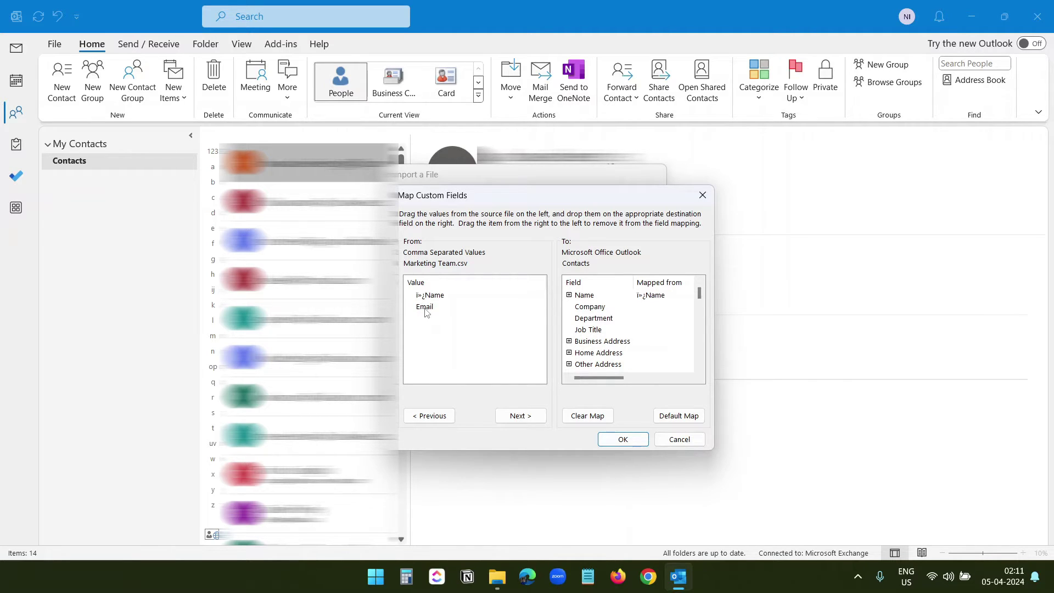
pyautogui.moveTo(425, 311); pyautogui.dragTo(654, 317)
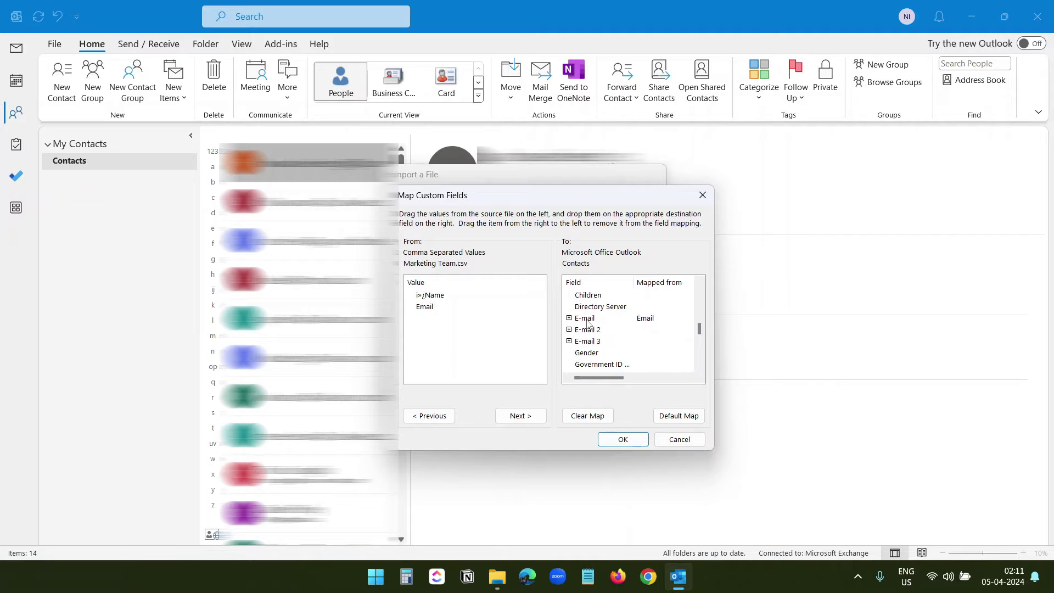
pyautogui.scroll(10, 660, 337)
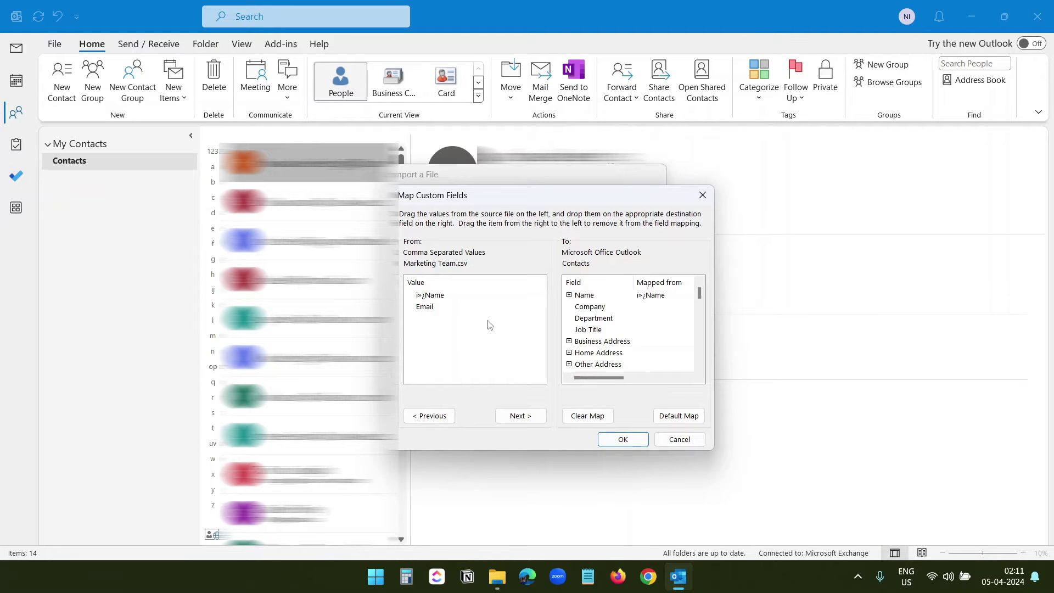
pyautogui.scroll(-5, 624, 333)
pyautogui.scroll(-5, 632, 333)
# Confirm the mapping and finish importing the Marketing Team CSV into Contacts
pyautogui.click(630, 443)
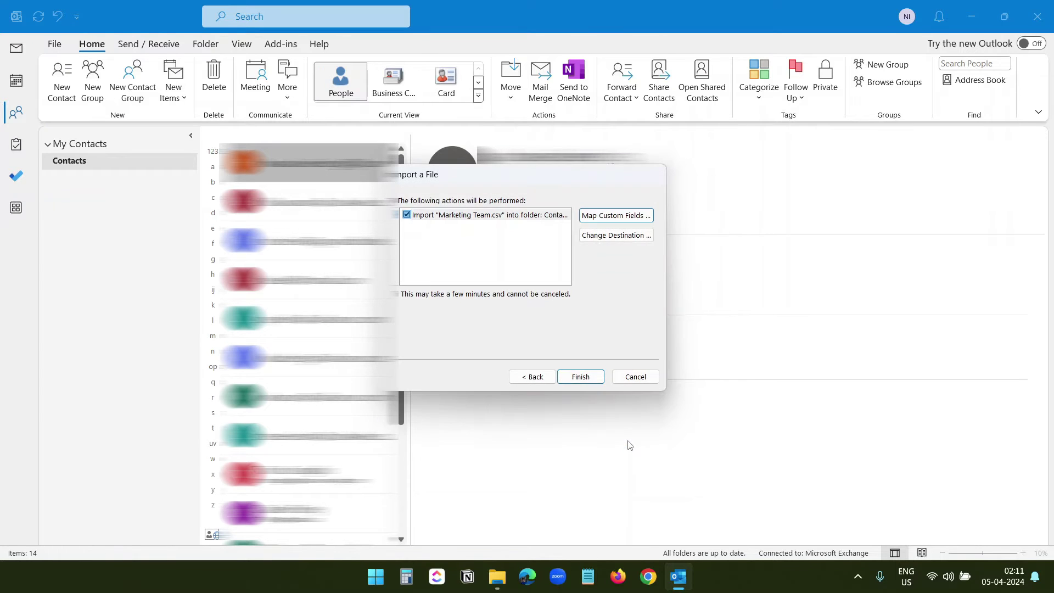
pyautogui.click(581, 376)
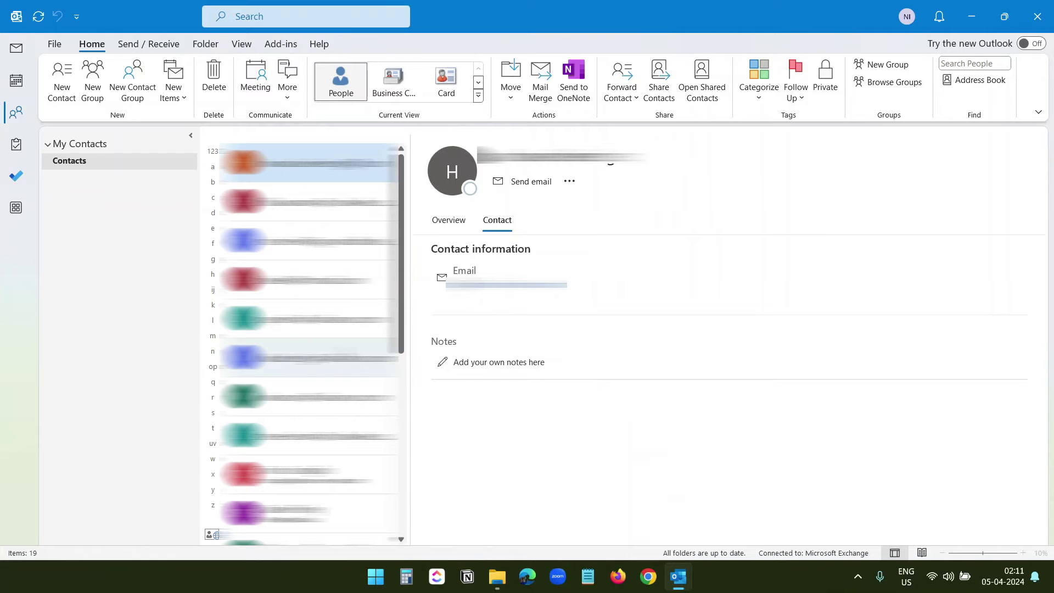
pyautogui.scroll(-5, 307, 357)
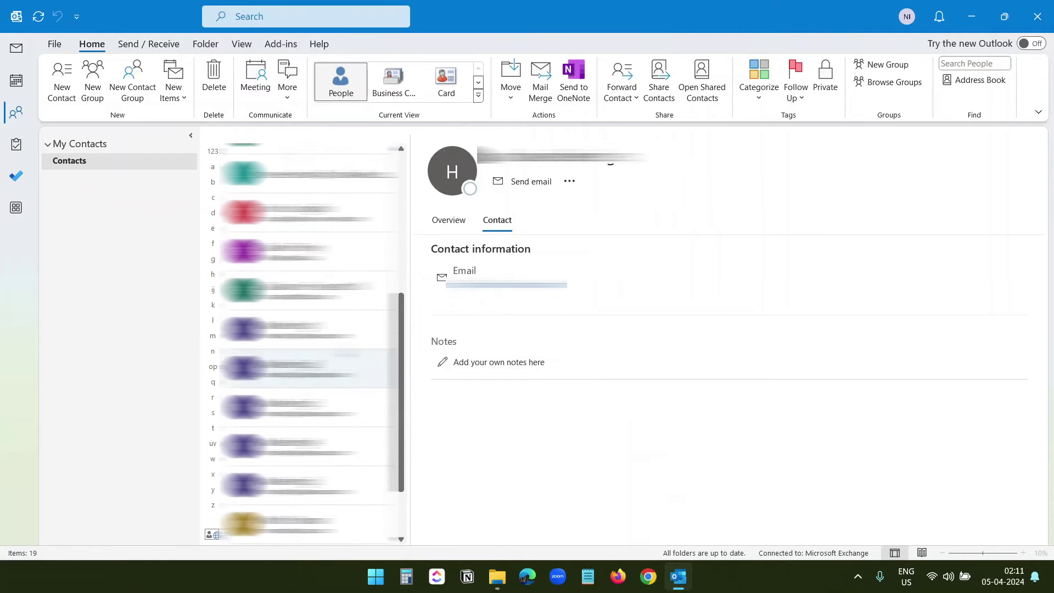
# Review the imported contacts Marketing1 to Marketing5, then start a new contact group
pyautogui.click(317, 331)
pyautogui.click(320, 362)
pyautogui.click(317, 384)
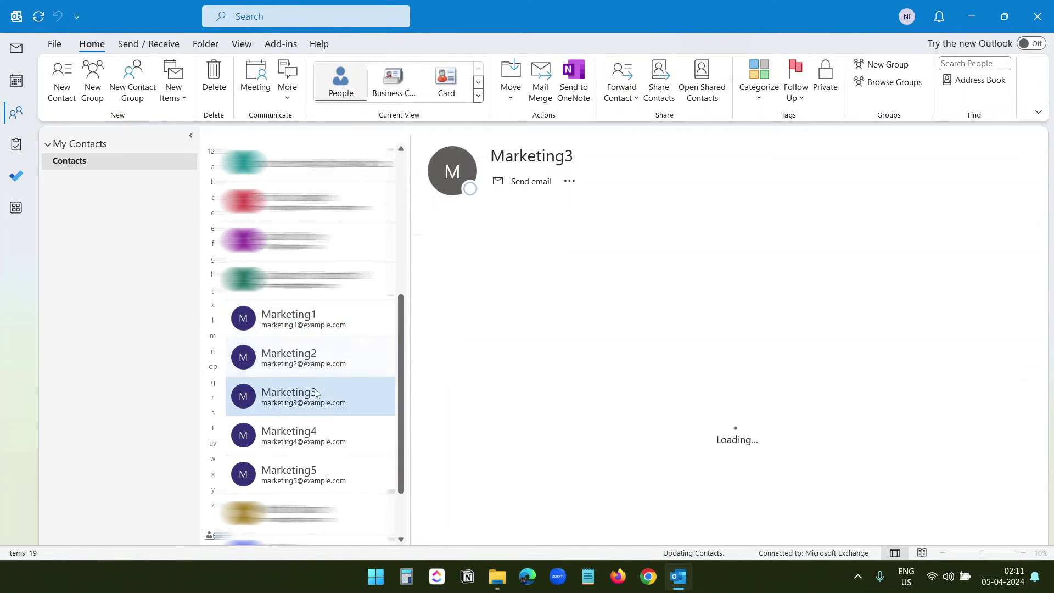
pyautogui.click(314, 439)
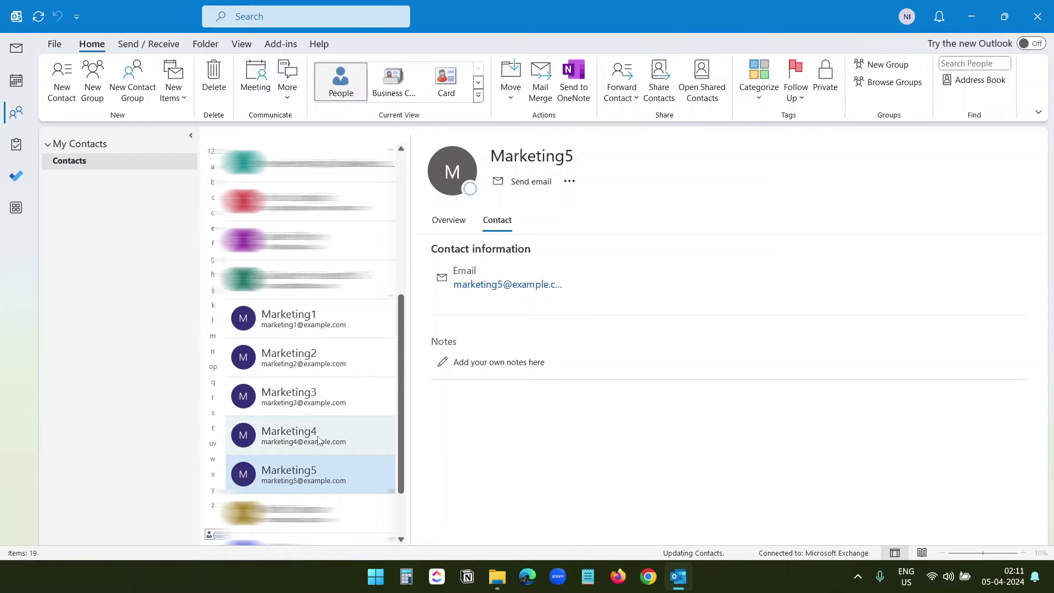
pyautogui.click(316, 434)
pyautogui.click(316, 396)
pyautogui.click(319, 357)
pyautogui.click(321, 308)
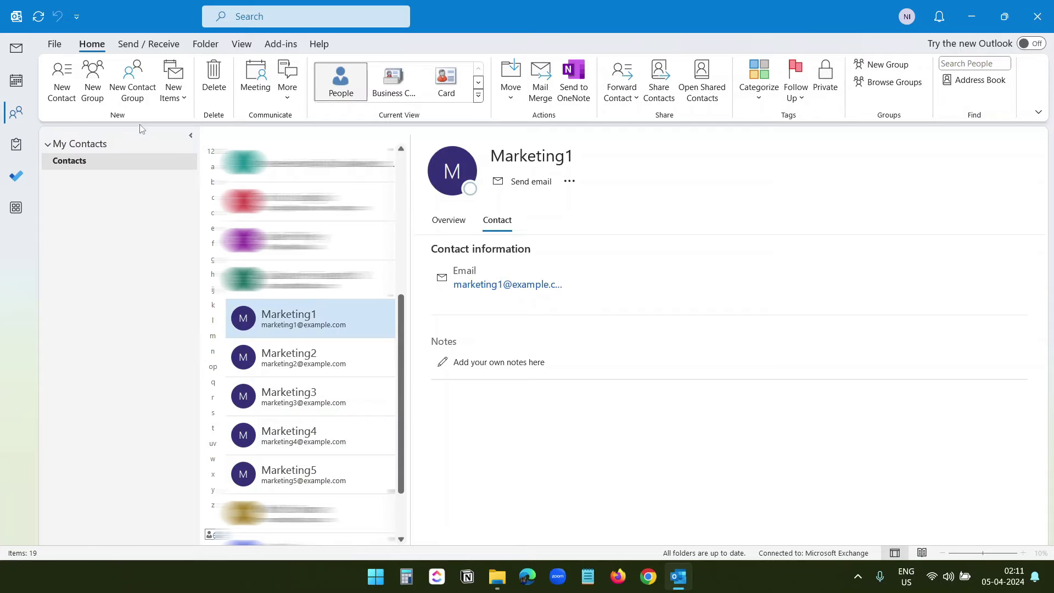
pyautogui.click(133, 95)
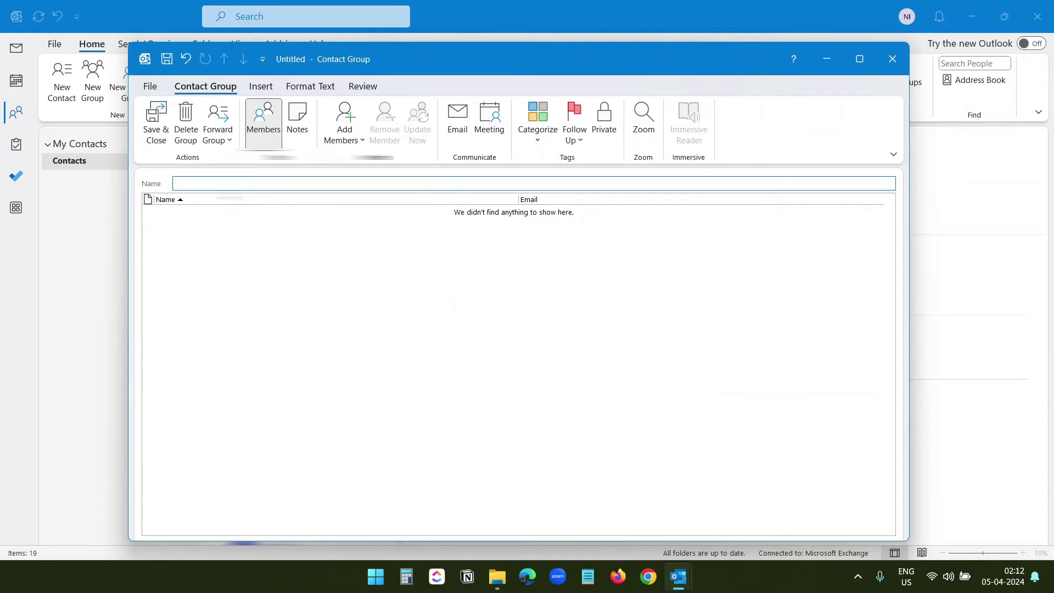
# Name the group 'Marketing Team' and choose to add members from Outlook Contacts
pyautogui.write('marketing Team')
pyautogui.click(286, 295)
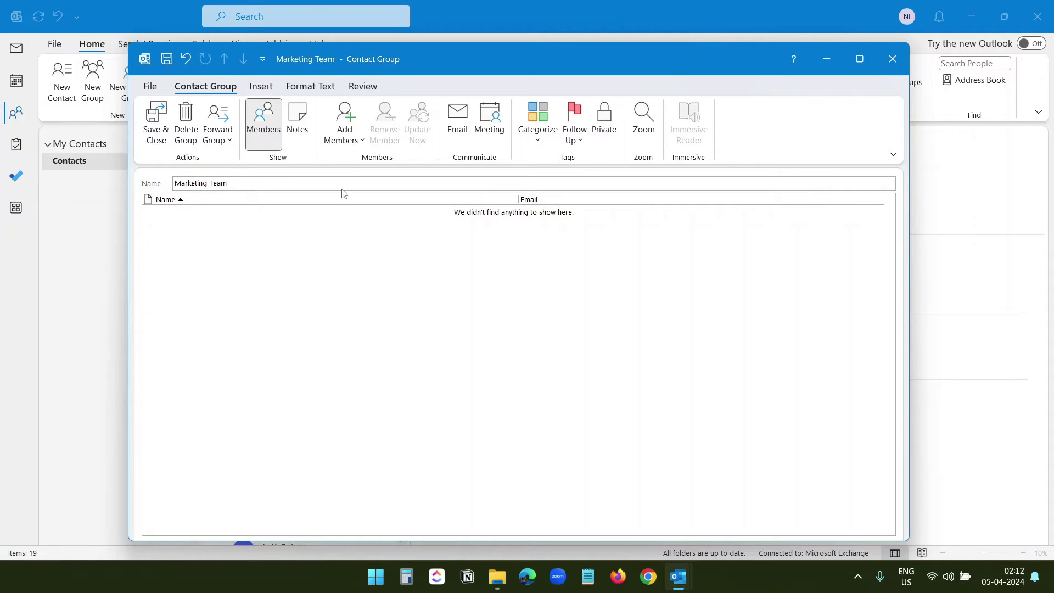
pyautogui.click(354, 142)
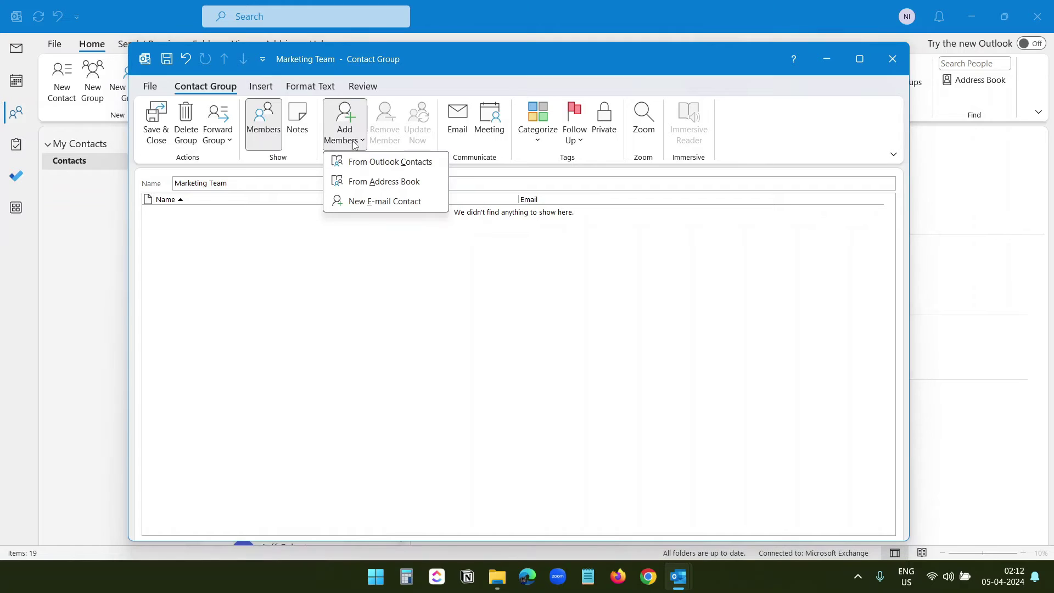
pyautogui.click(397, 166)
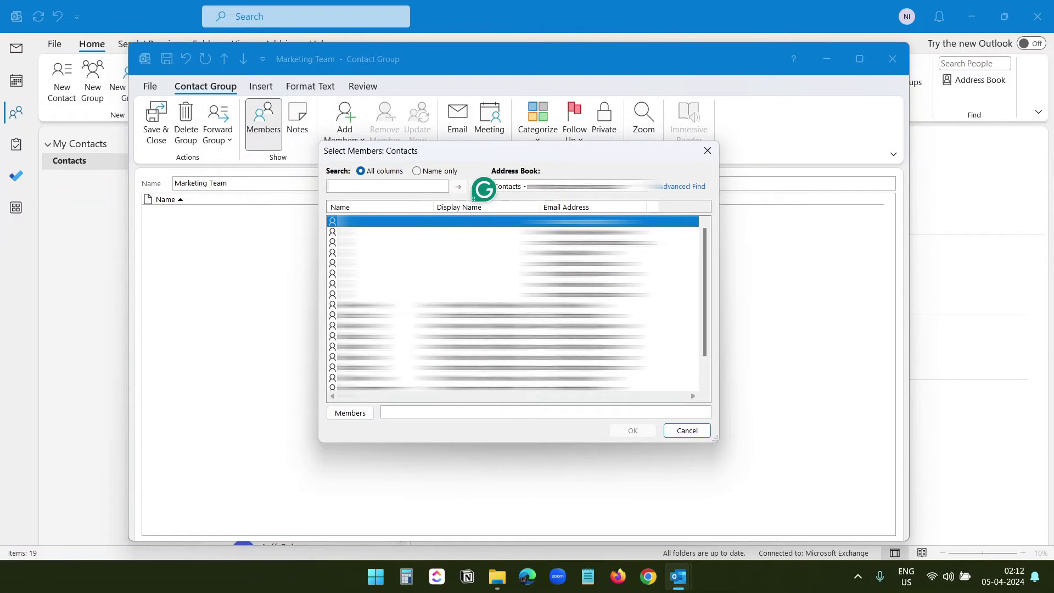
# Add Marketing1 through Marketing5 as members, then save and close the group
pyautogui.scroll(-1, 514, 305)
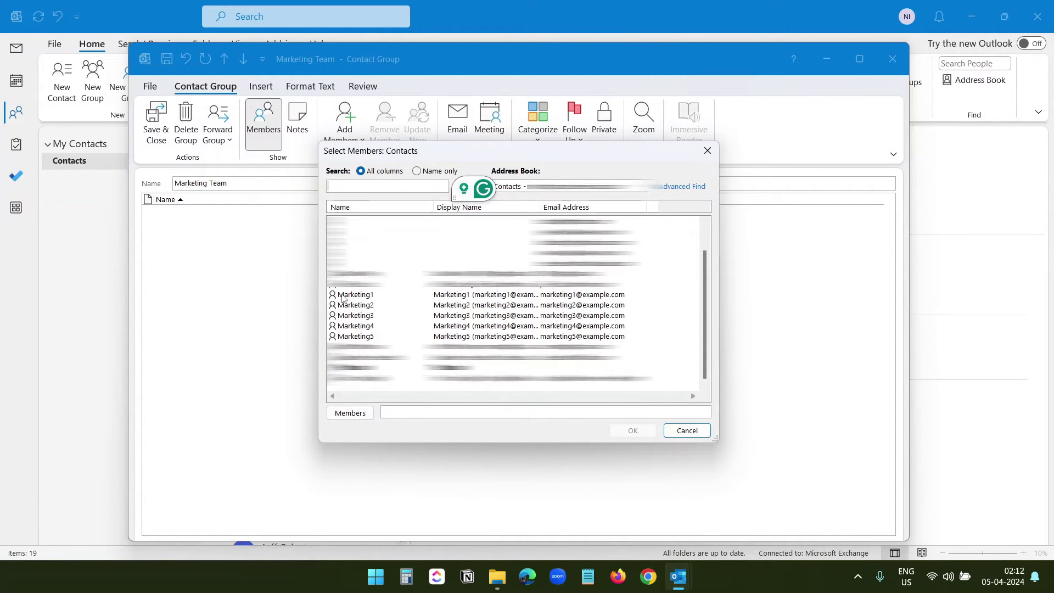
pyautogui.click(633, 299)
pyautogui.moveTo(634, 299); pyautogui.dragTo(560, 338)
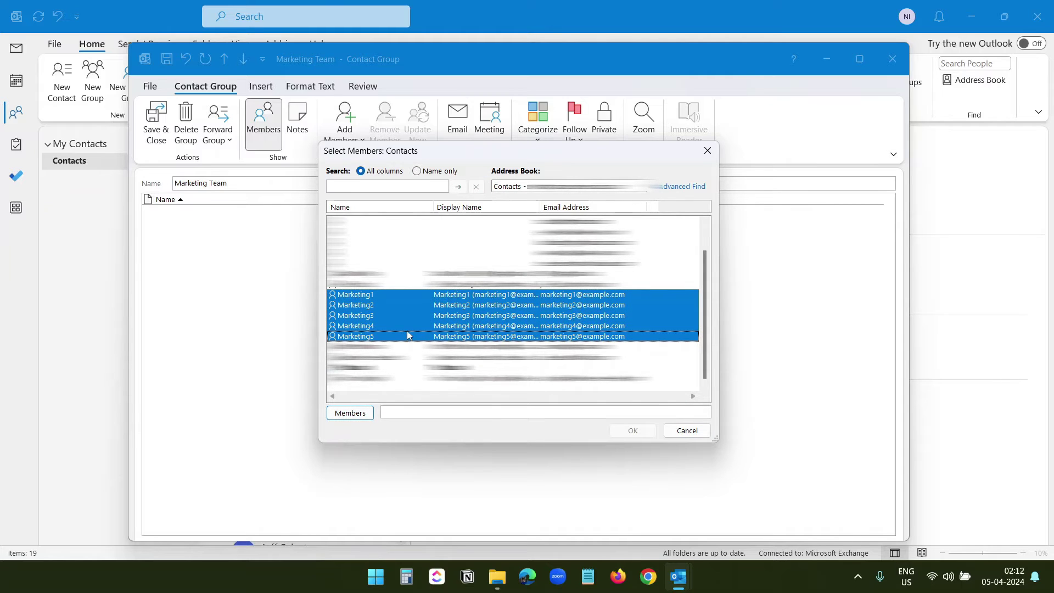
pyautogui.click(357, 417)
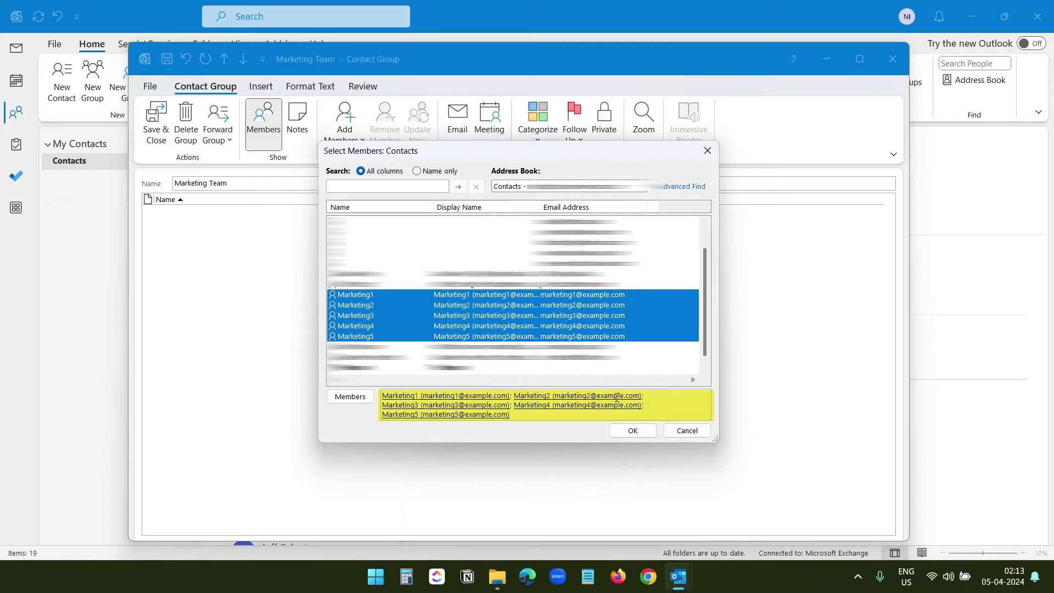
pyautogui.click(633, 431)
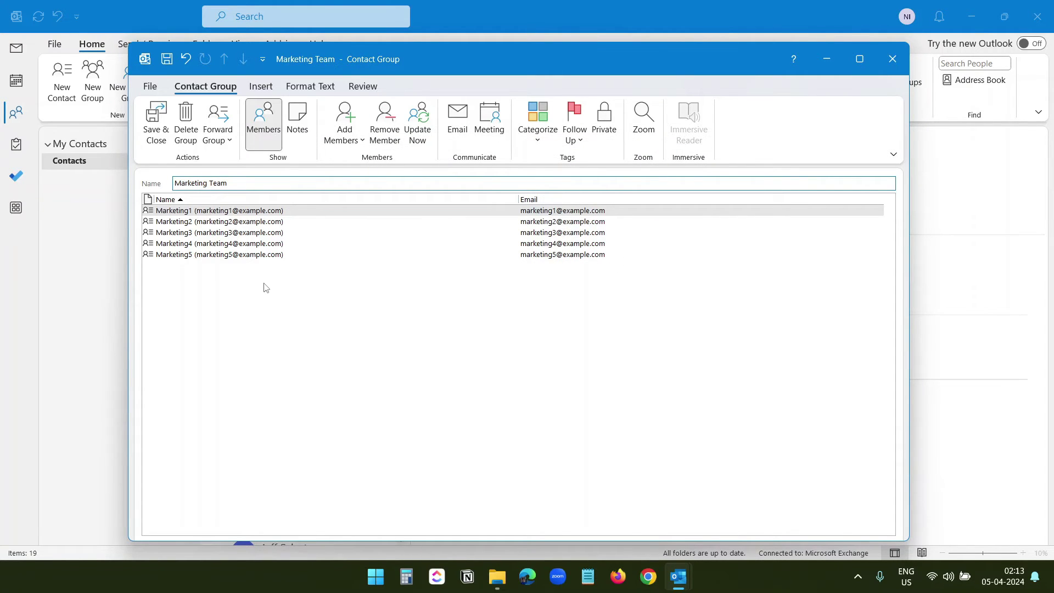
pyautogui.click(159, 120)
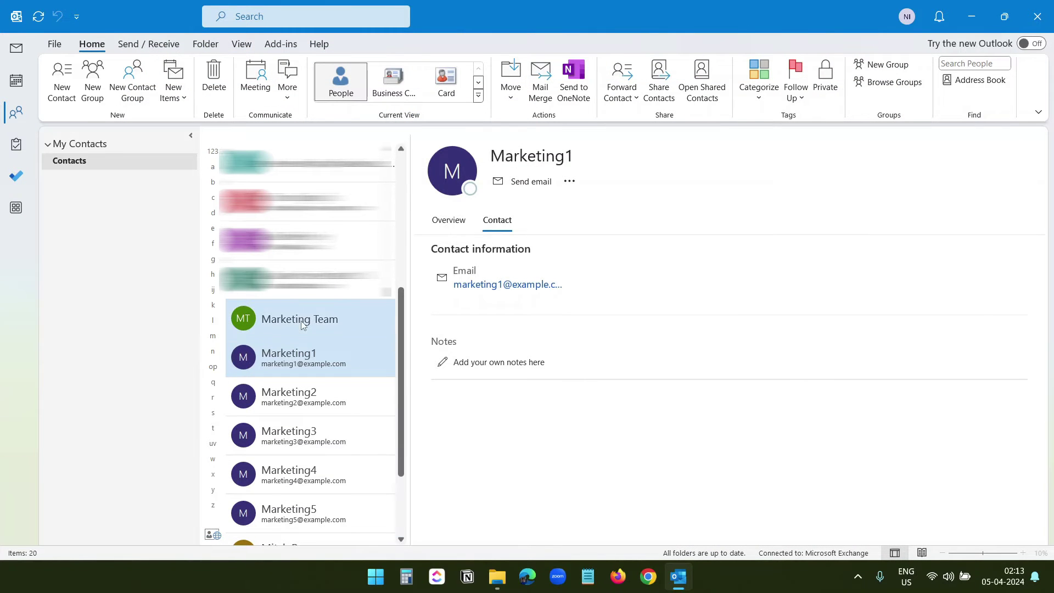
# Select the Marketing Team group and list its five members in the reading pane
pyautogui.click(316, 322)
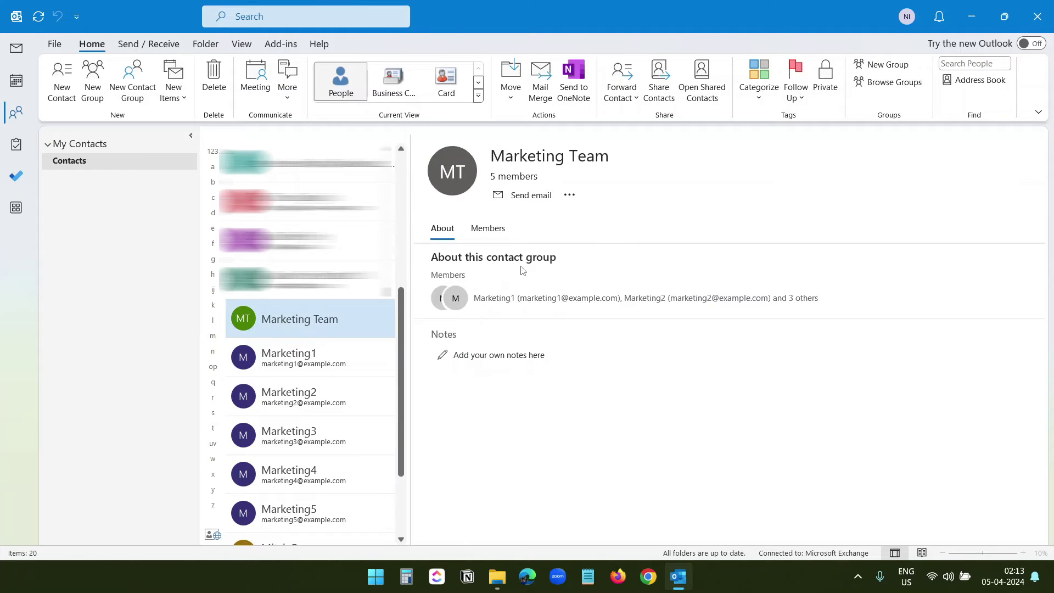
pyautogui.click(452, 233)
pyautogui.click(489, 231)
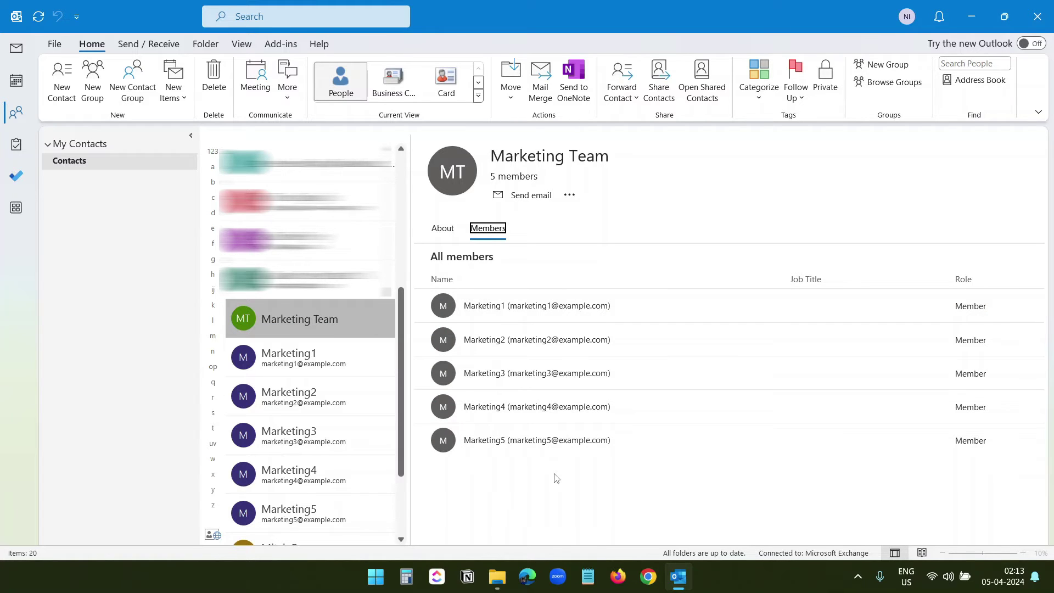
pyautogui.click(55, 44)
# Start a Comma Separated Values import and pick the Sales Team.csv file
pyautogui.click(47, 114)
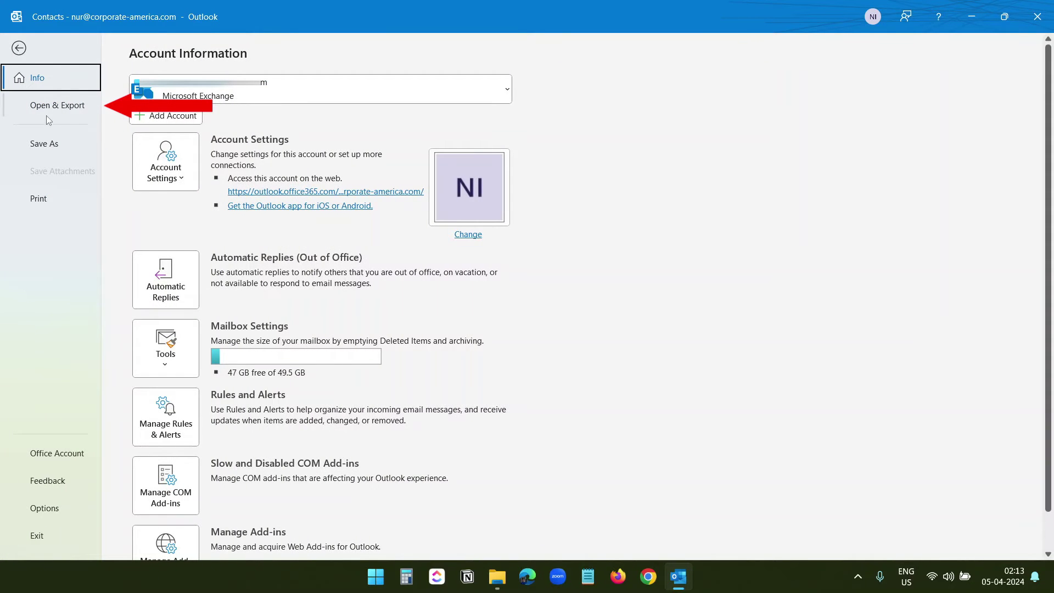
pyautogui.click(166, 239)
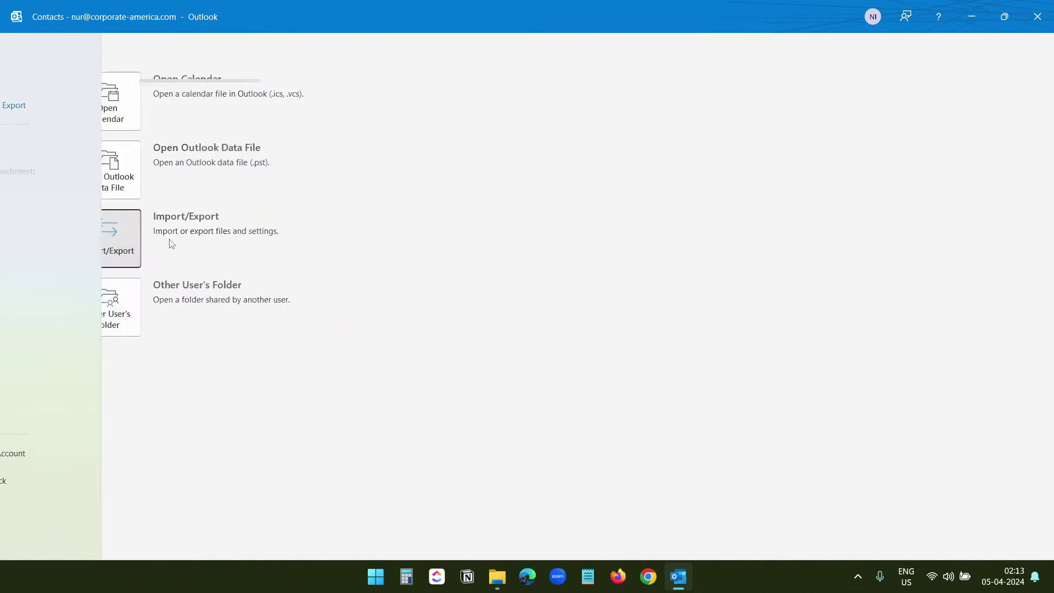
pyautogui.click(581, 378)
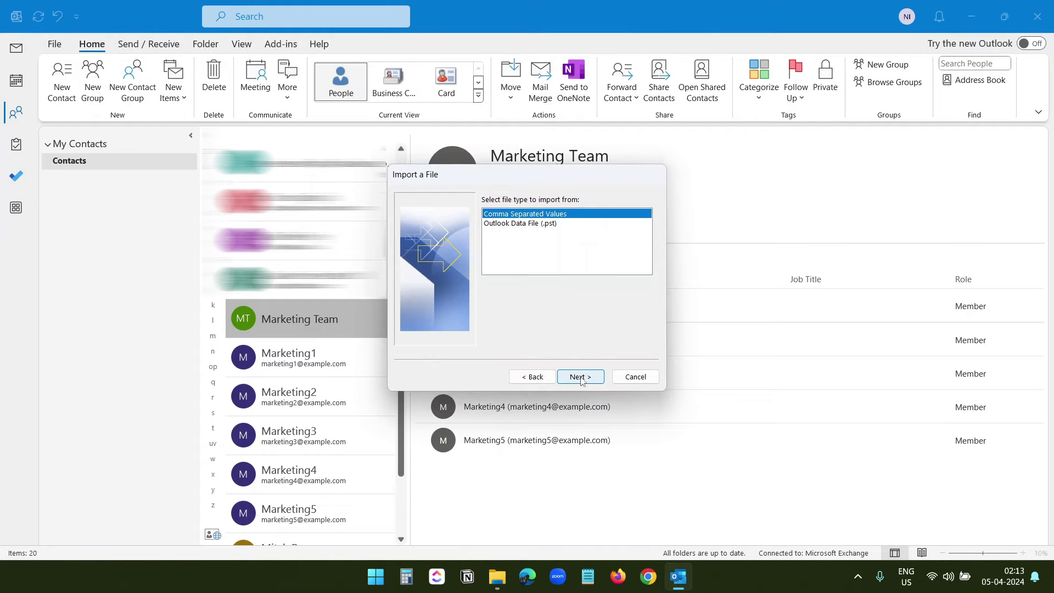
pyautogui.click(581, 378)
pyautogui.click(633, 214)
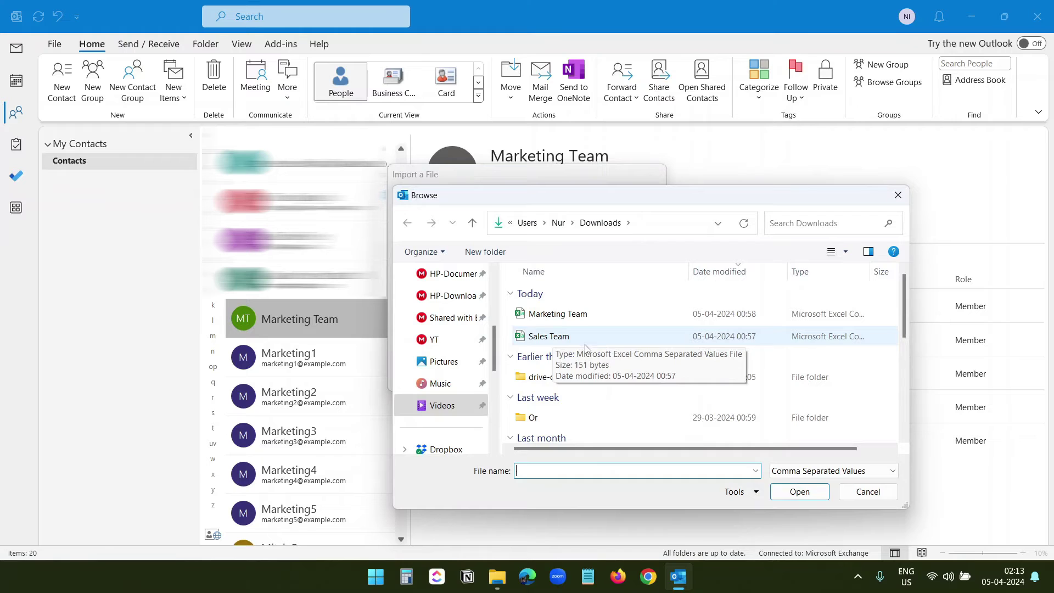
pyautogui.click(582, 338)
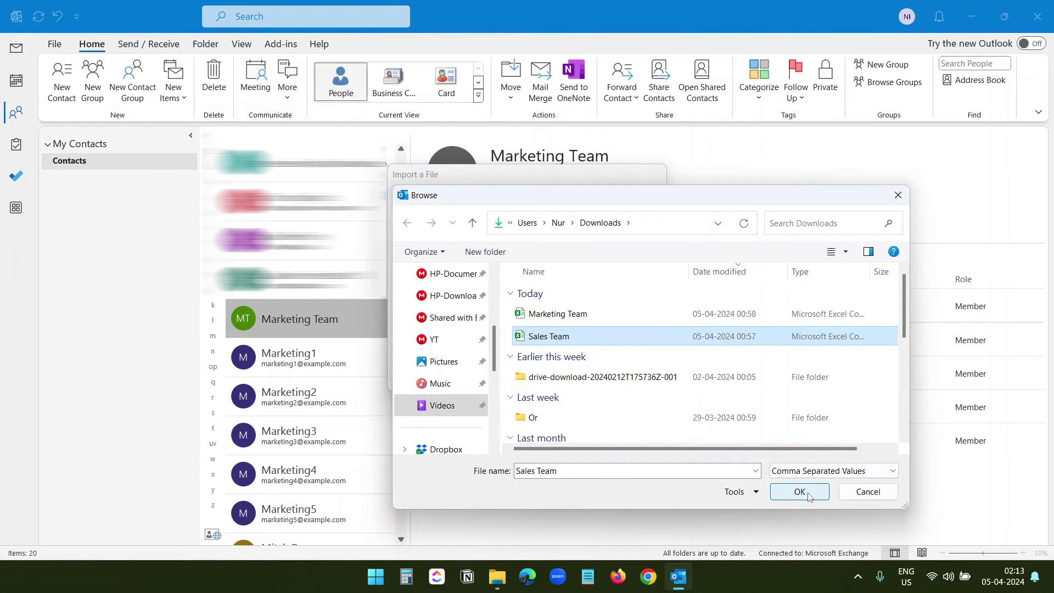
# Import Sales Team.csv into the Contacts folder with Name and Email fields mapped
pyautogui.click(808, 496)
pyautogui.click(590, 382)
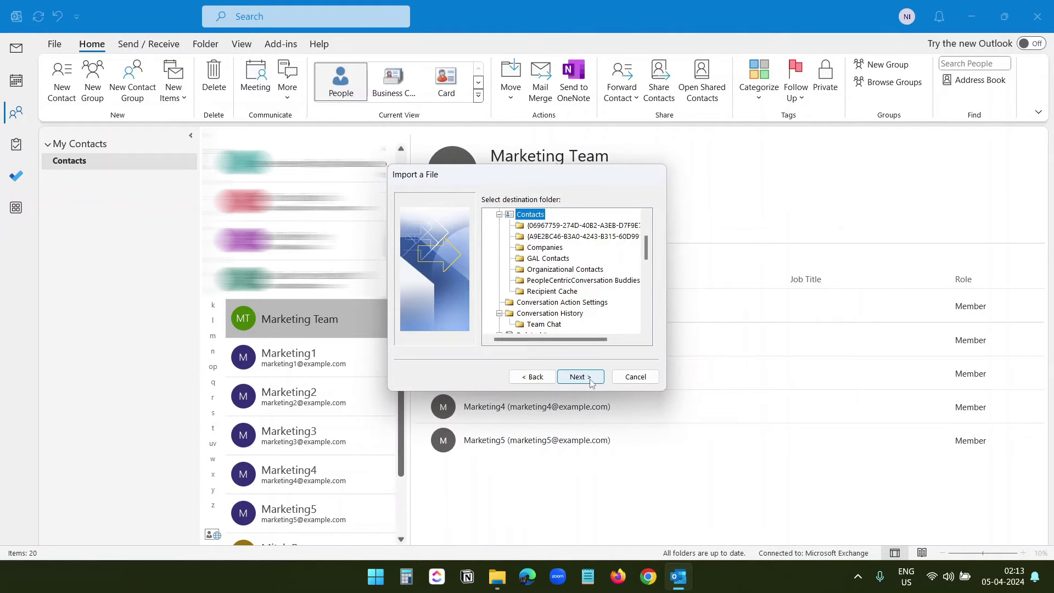
pyautogui.click(590, 382)
pyautogui.click(603, 215)
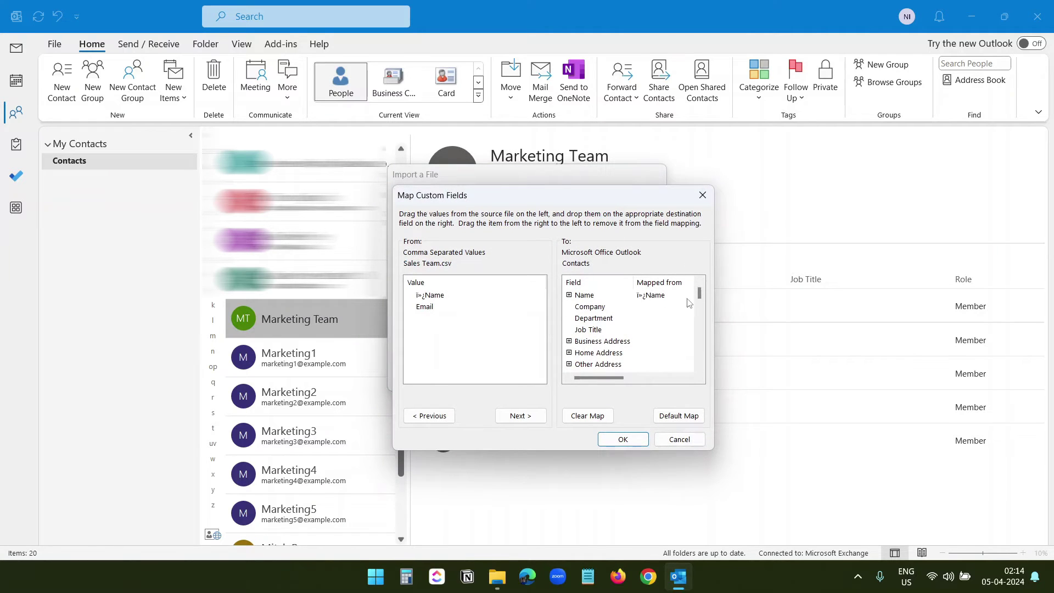
pyautogui.moveTo(699, 294); pyautogui.dragTo(700, 329)
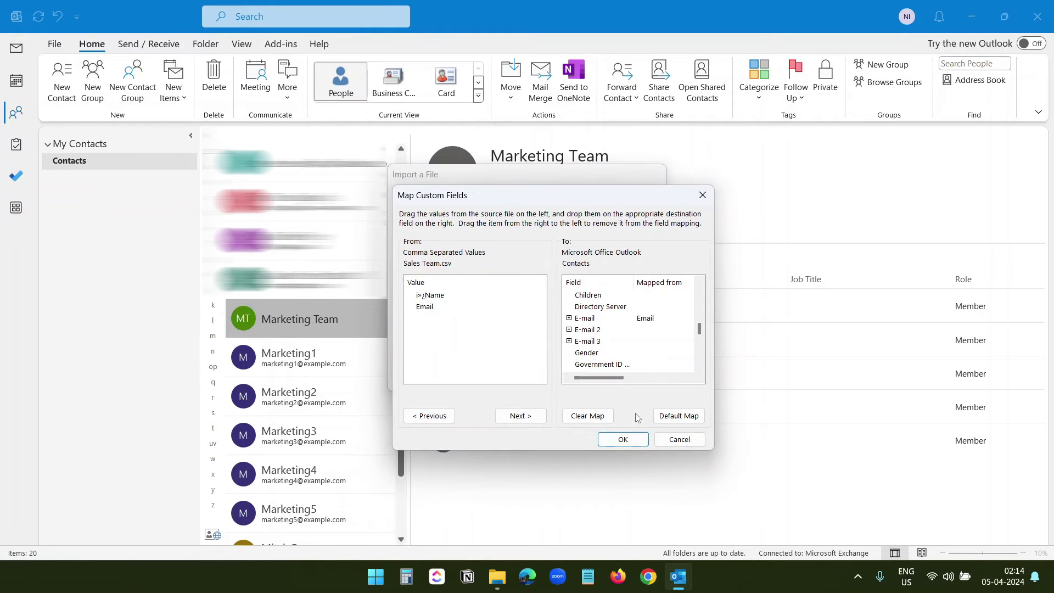
pyautogui.click(624, 441)
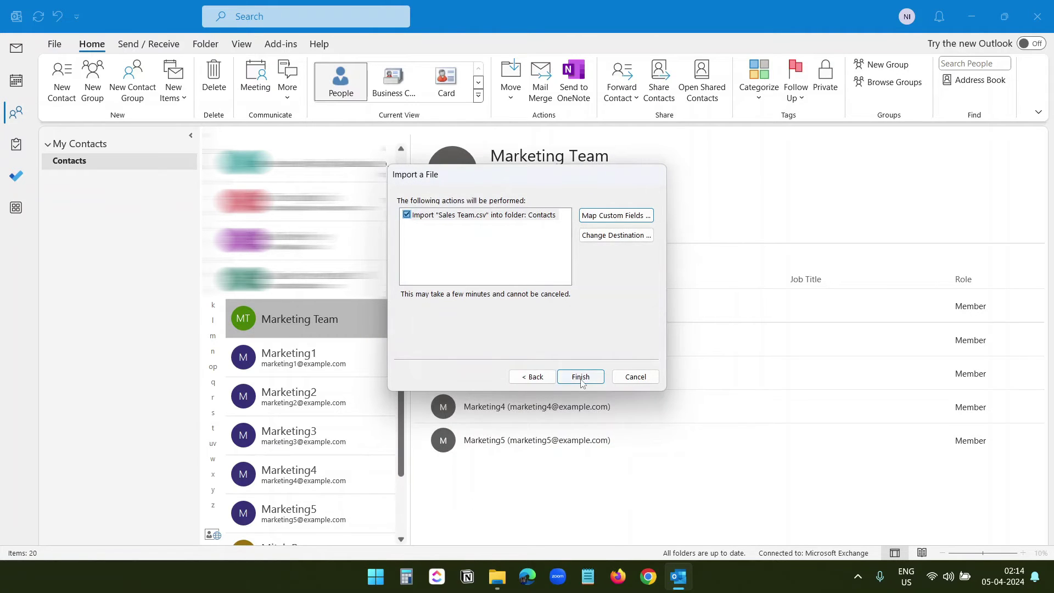
pyautogui.click(581, 378)
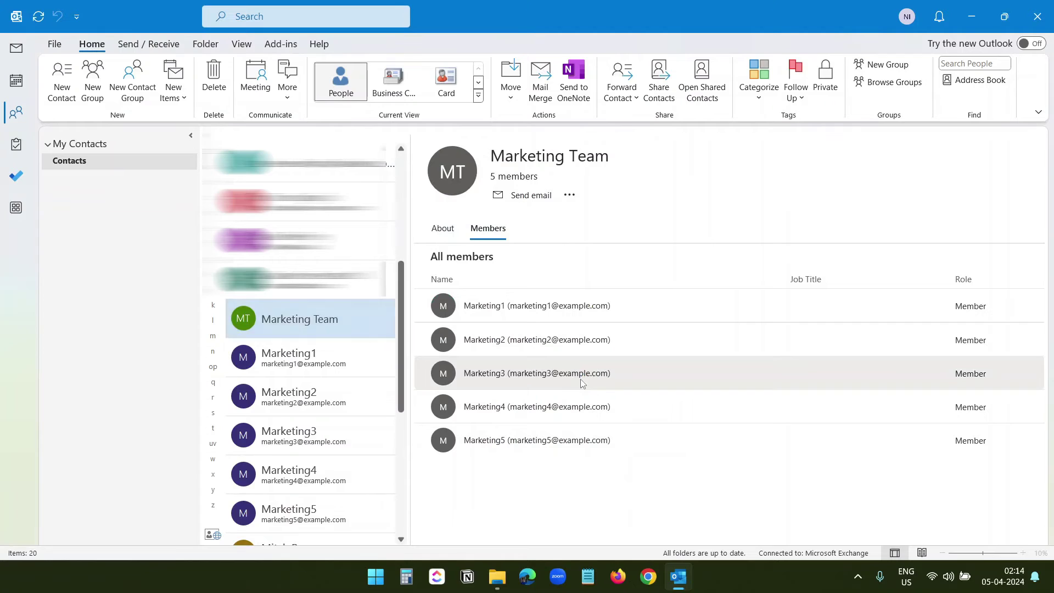
# Review the imported Sales1 through Sales5 contacts in the People list
pyautogui.scroll(-3, 323, 300)
pyautogui.click(309, 397)
pyautogui.click(309, 442)
pyautogui.click(308, 472)
pyautogui.click(308, 514)
pyautogui.click(311, 476)
pyautogui.click(316, 445)
pyautogui.click(314, 396)
pyautogui.click(312, 366)
# Create a contact group named Sales Team with members Sales1 to Sales5 from Outlook Contacts
pyautogui.click(136, 98)
pyautogui.write('Sak')
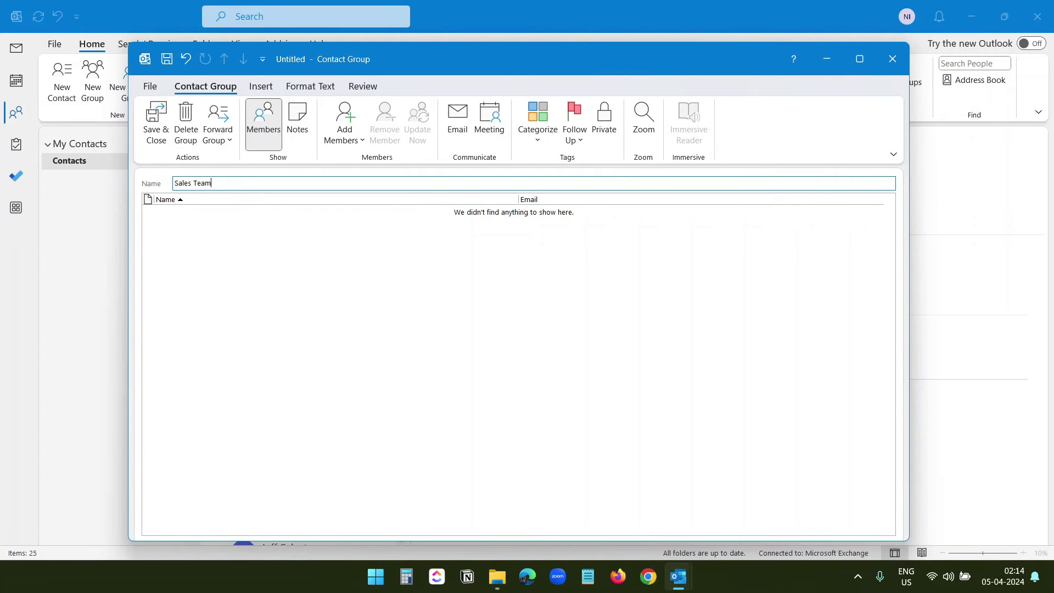
pyautogui.click(356, 144)
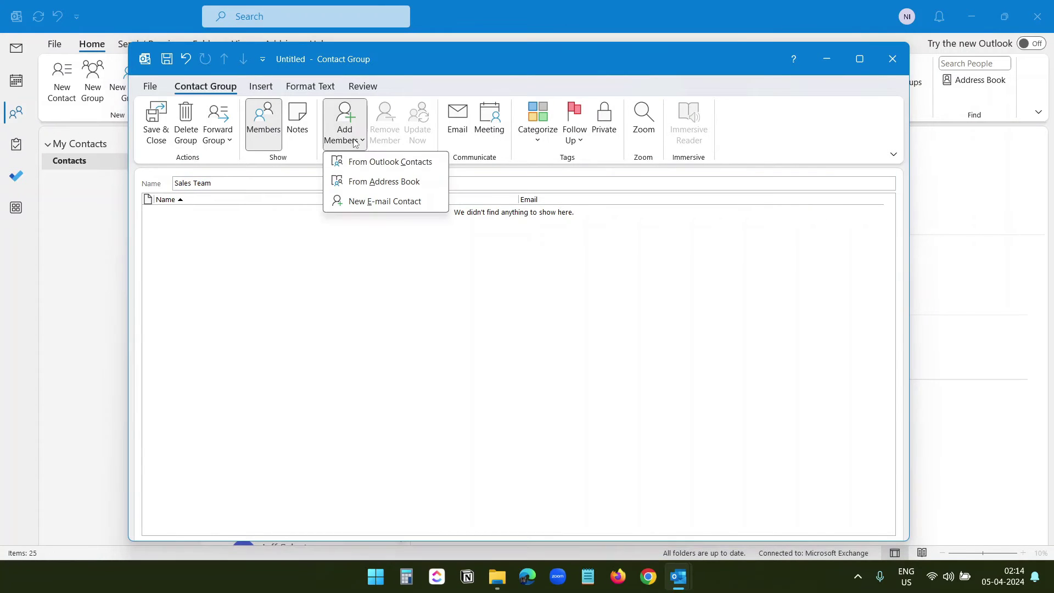
pyautogui.click(374, 162)
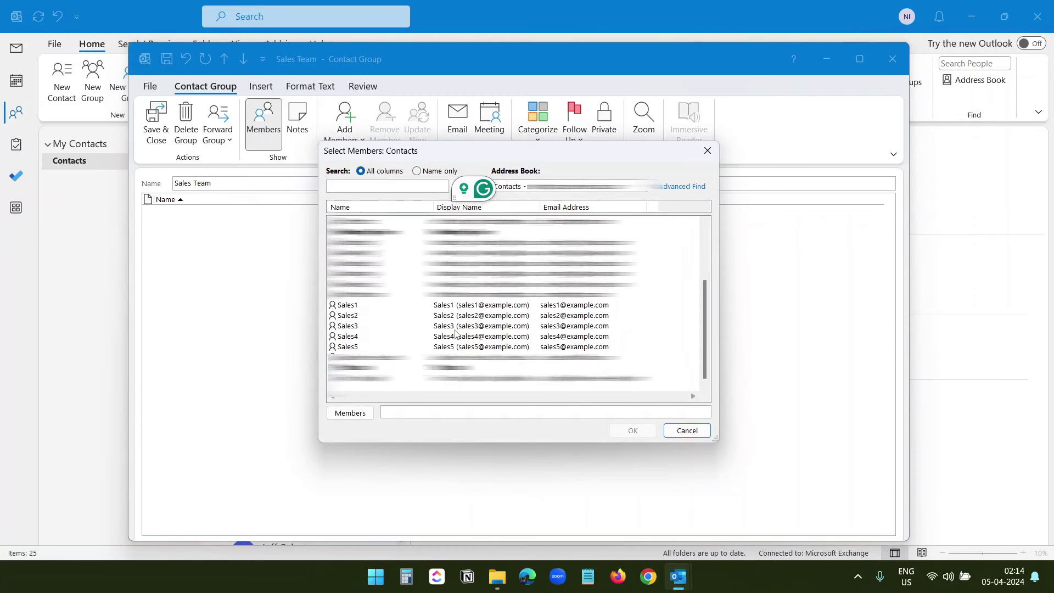
pyautogui.moveTo(625, 310); pyautogui.dragTo(496, 352)
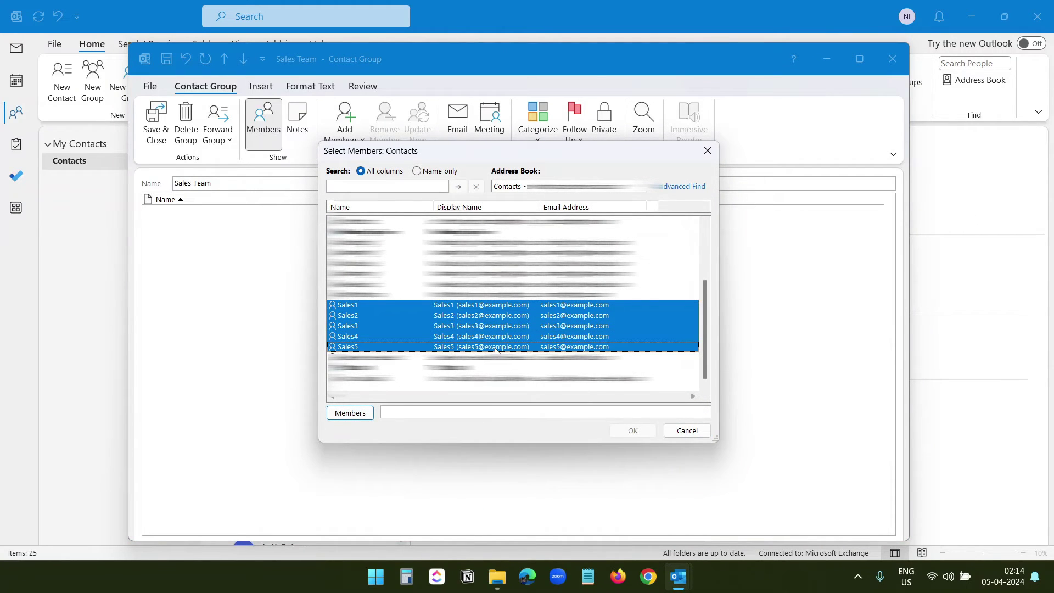
pyautogui.click(351, 414)
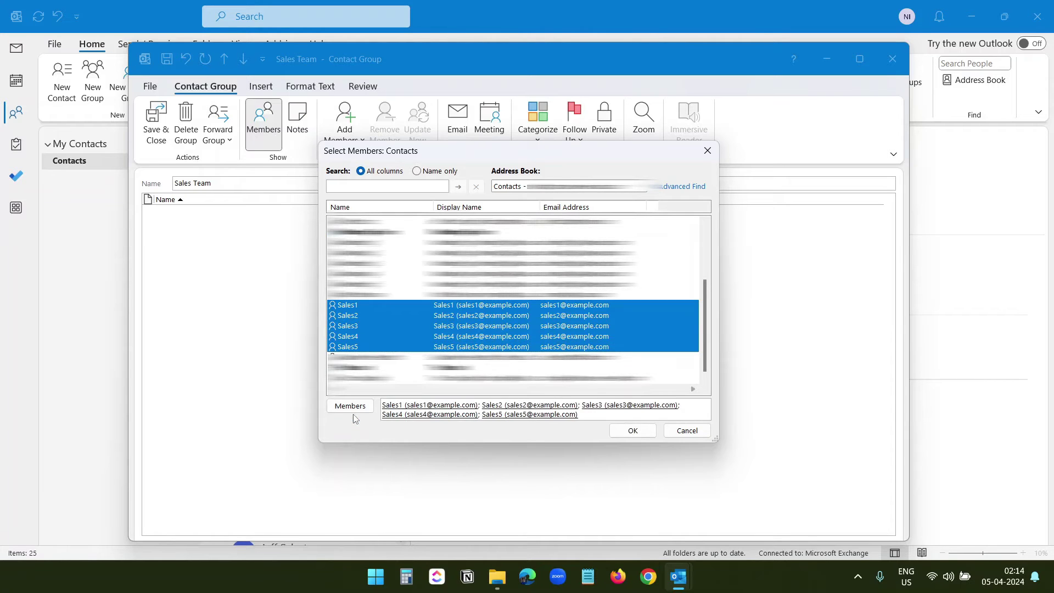
pyautogui.click(631, 431)
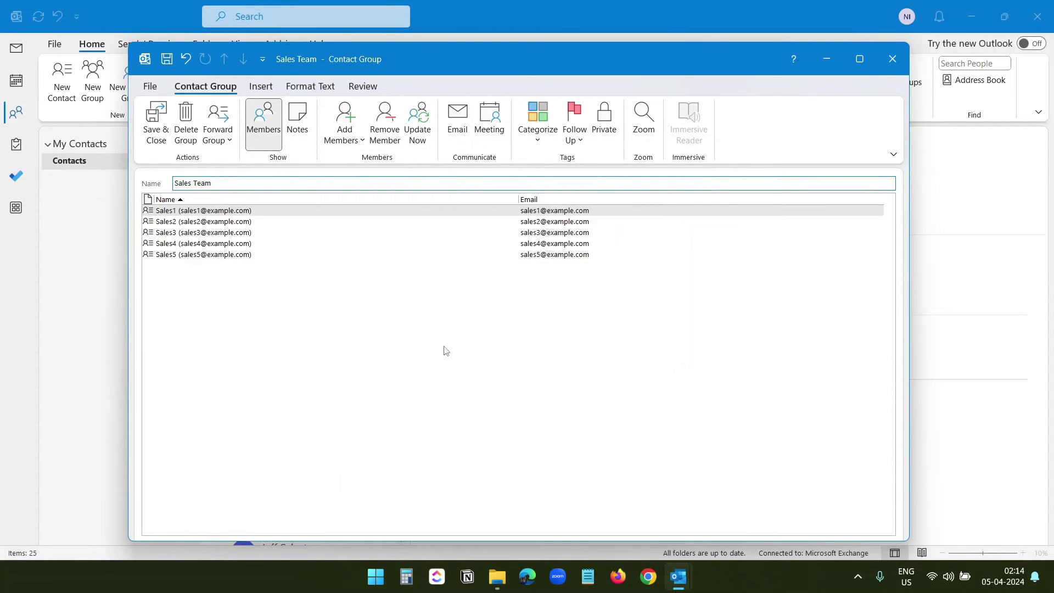
# Save the Sales Team group, review its and Marketing Team's five members, then go to Mail
pyautogui.click(156, 123)
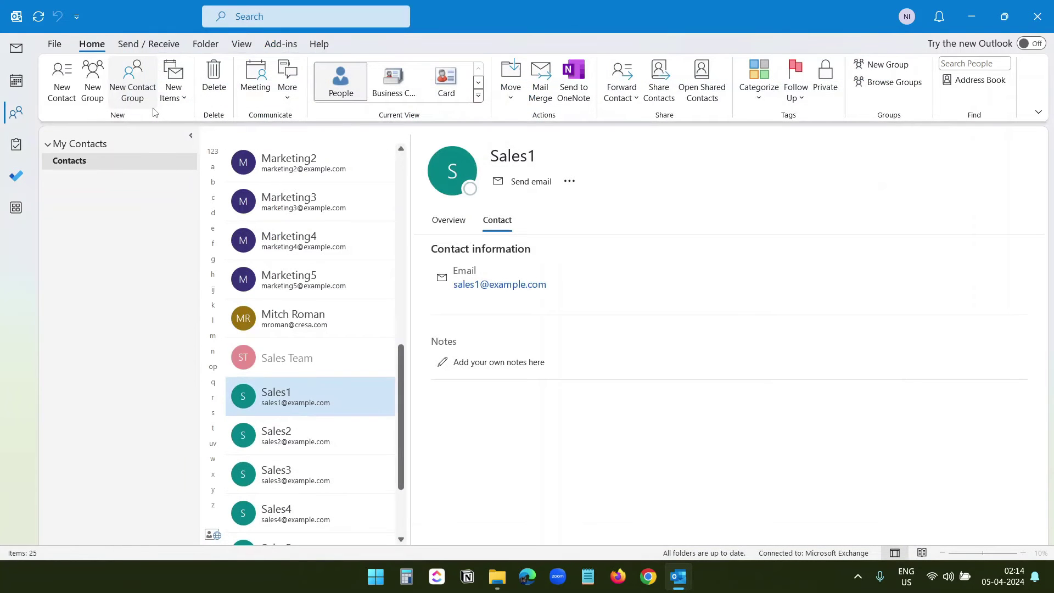
pyautogui.click(309, 366)
pyautogui.scroll(-2, 358, 390)
pyautogui.scroll(4, 358, 391)
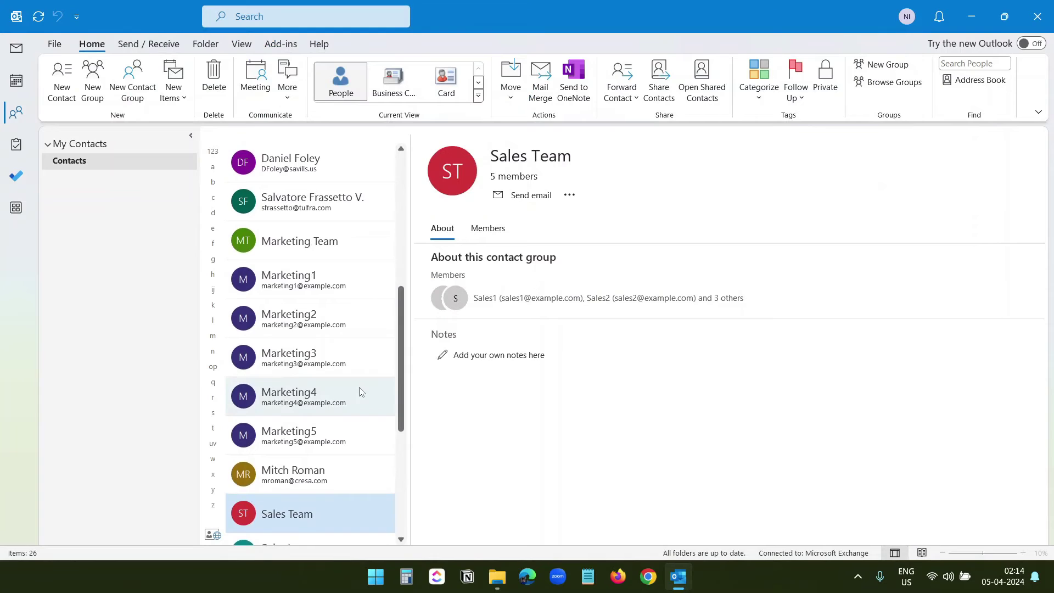
pyautogui.click(328, 246)
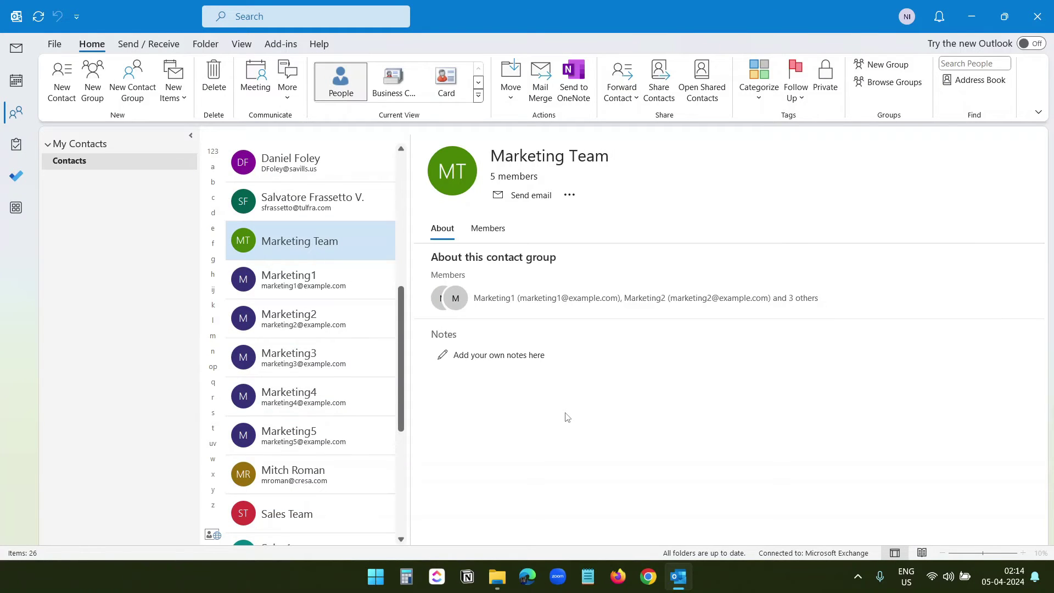
pyautogui.click(30, 53)
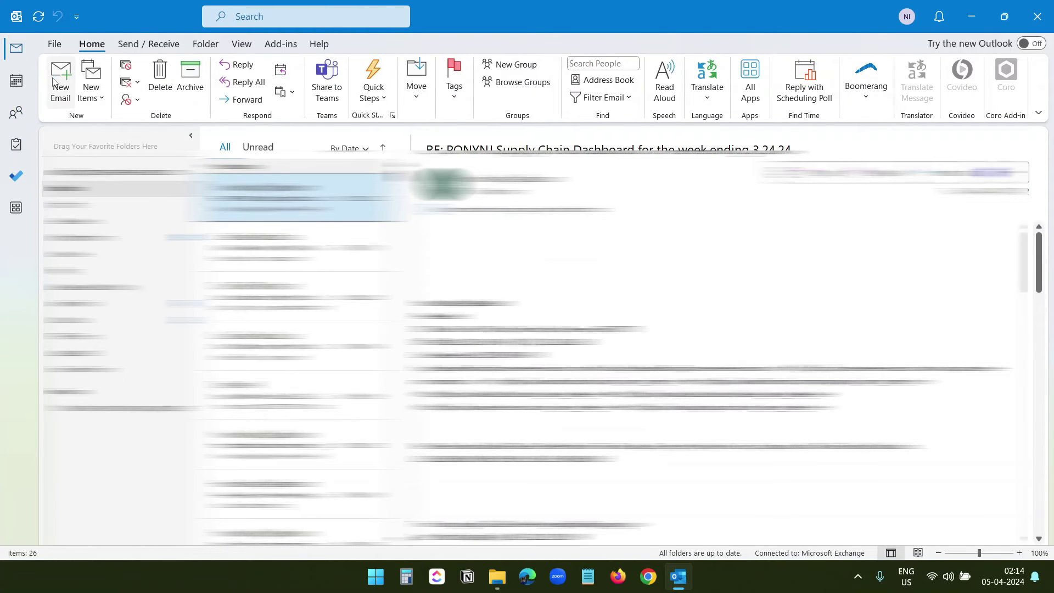
# Address a new email to the Sales Team group and view its five members on the contact card
pyautogui.click(60, 79)
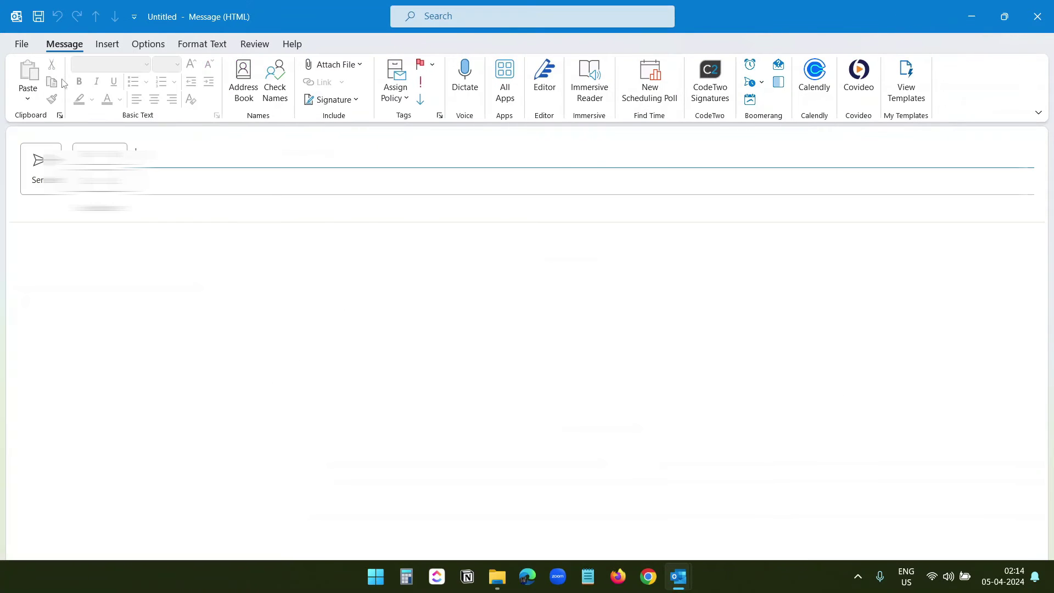
pyautogui.click(287, 256)
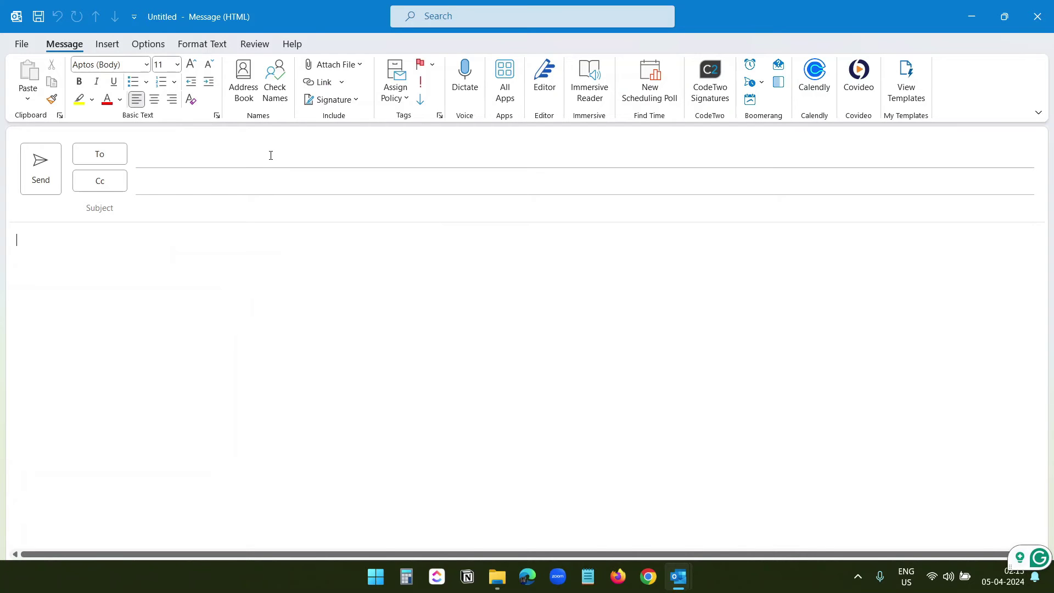
pyautogui.click(271, 156)
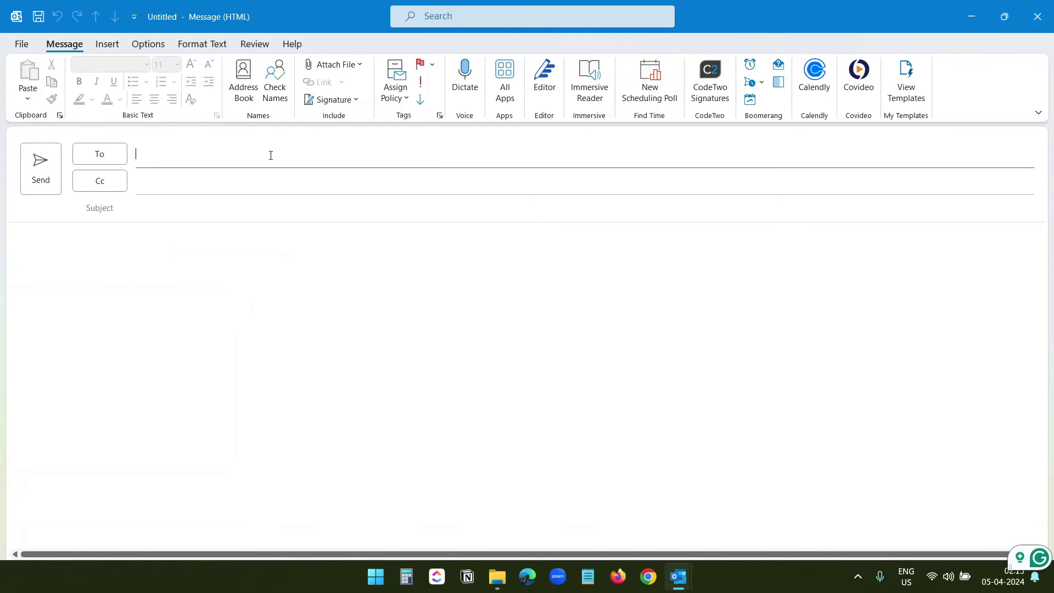
pyautogui.write('sales')
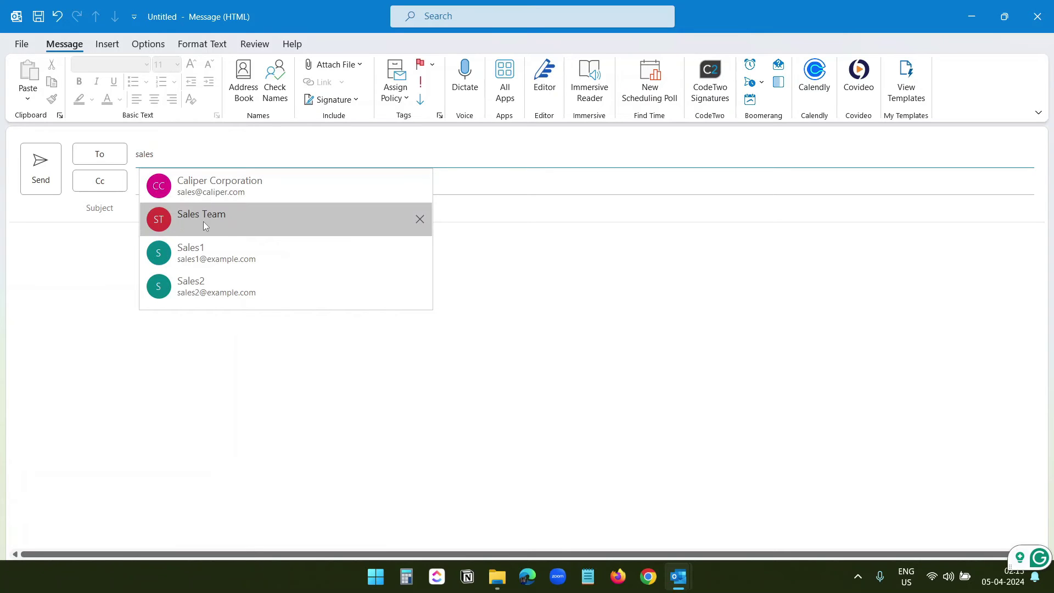
pyautogui.click(197, 224)
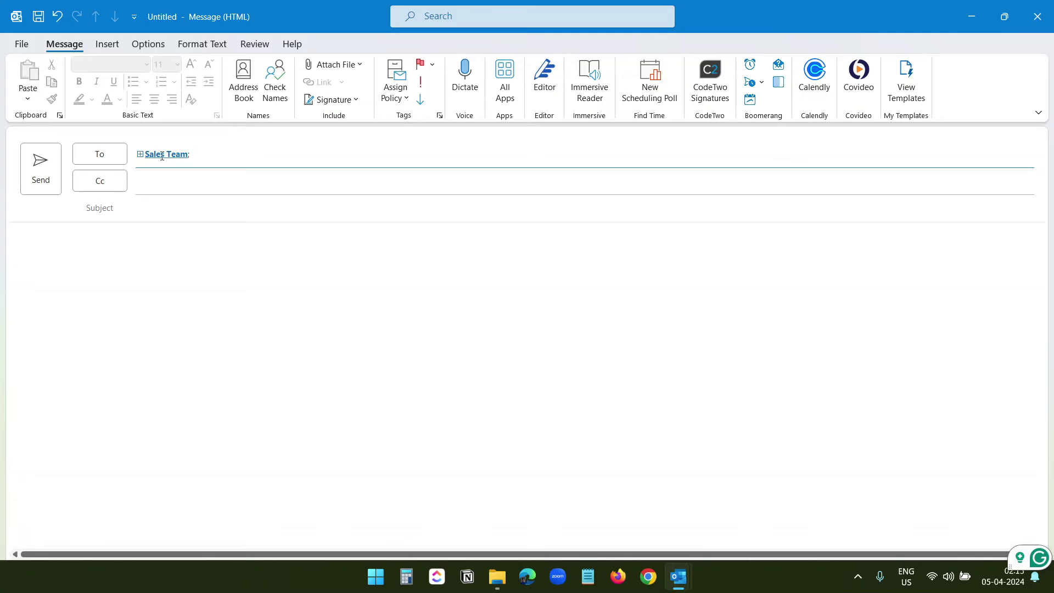
pyautogui.click(198, 249)
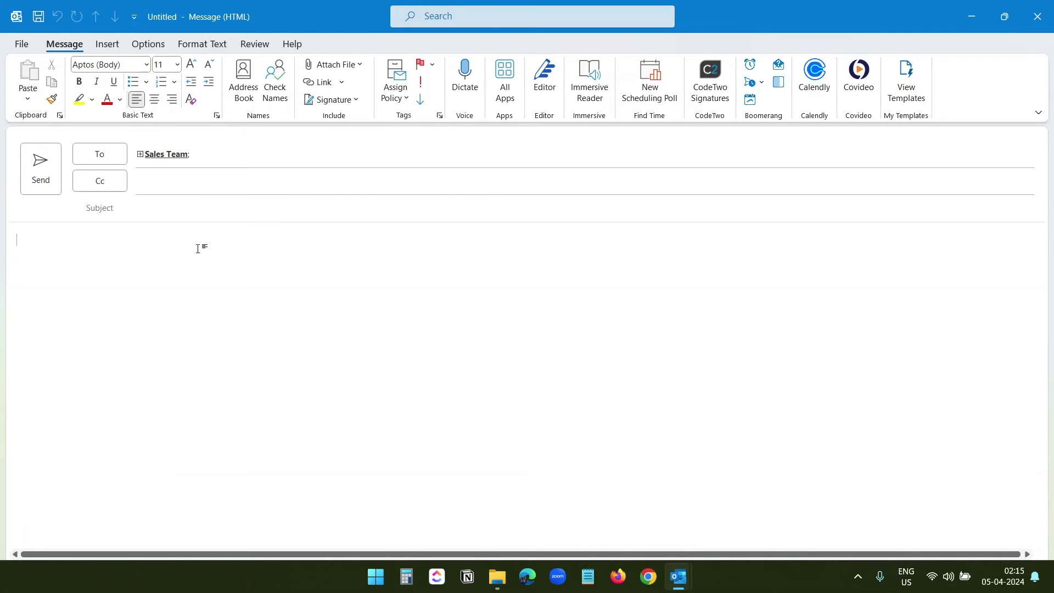
pyautogui.click(149, 154)
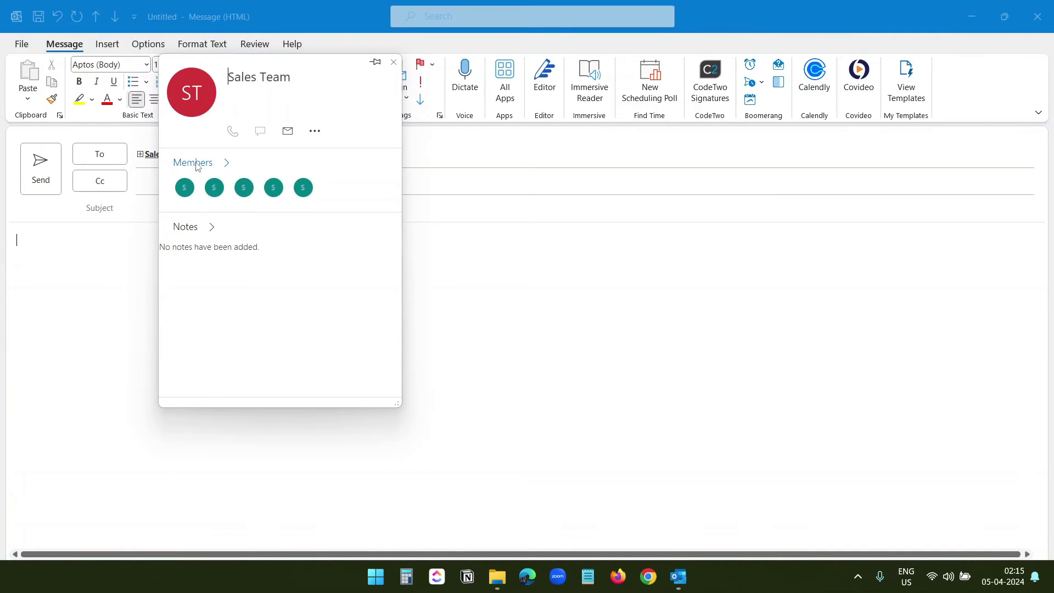
pyautogui.click(197, 163)
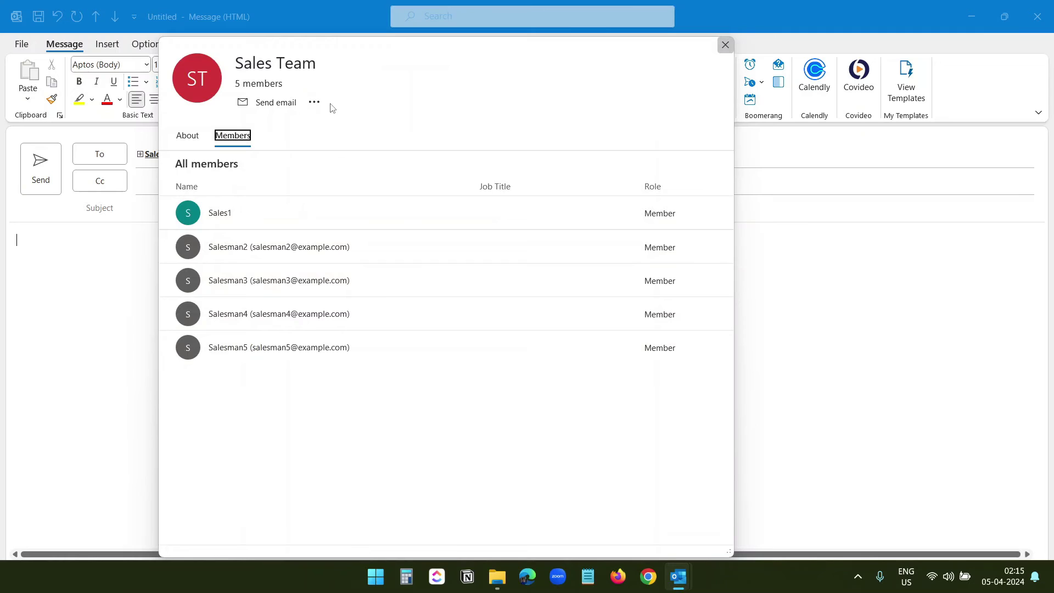
pyautogui.click(726, 45)
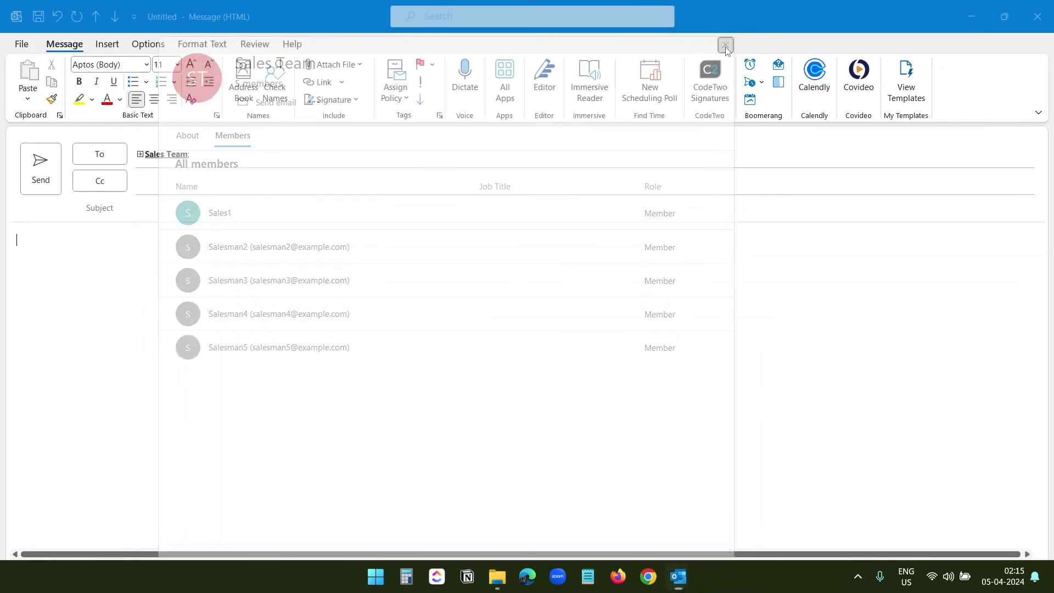
# Expand Sales Team into its five individual addresses, then delete them from the To field
pyautogui.click(140, 155)
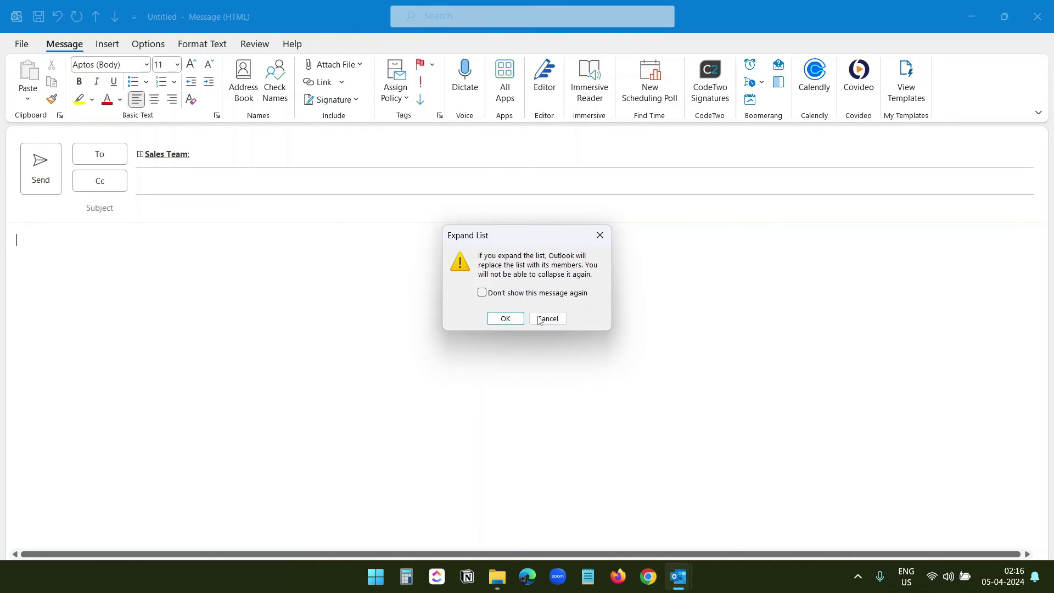
pyautogui.click(505, 319)
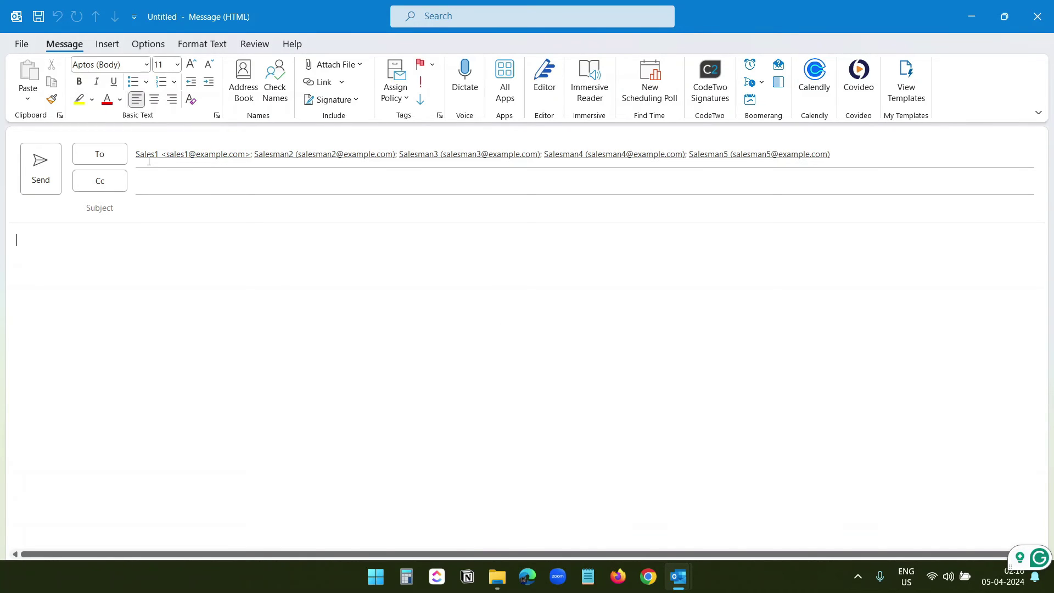
pyautogui.hotkey('shift', 'Tab')
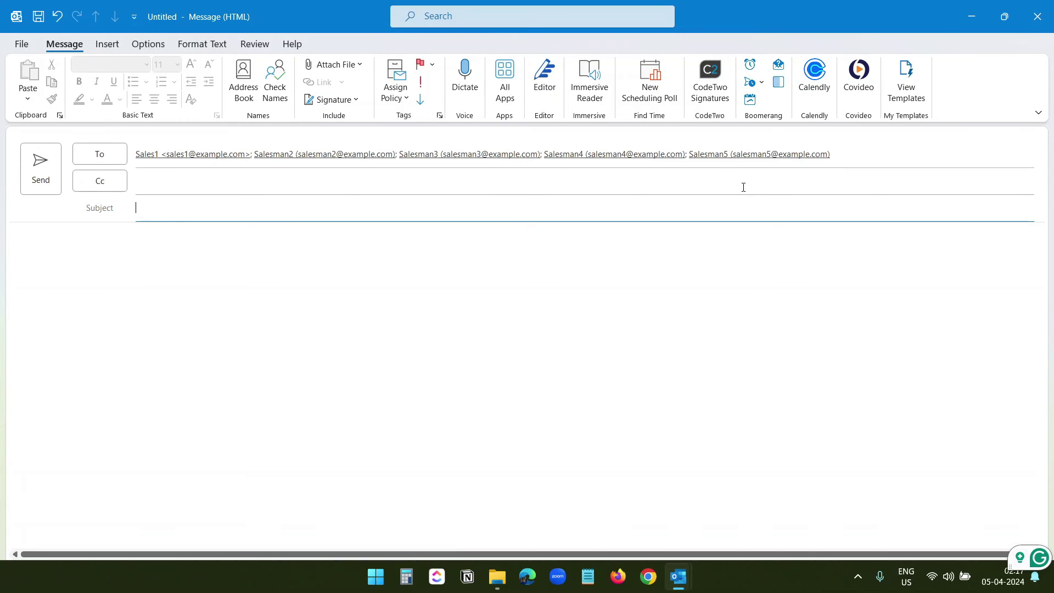
pyautogui.hotkey('shift', 'Tab')
pyautogui.hotkey('shift', 'Tab')
pyautogui.hotkey('shift', 'Tab')
pyautogui.press('Delete')
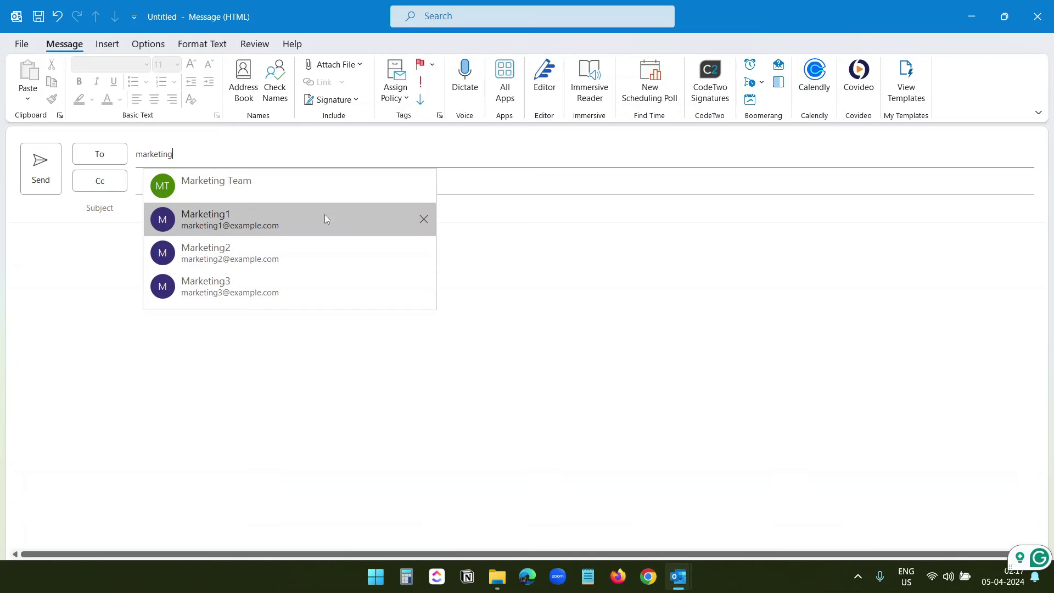
# Address the email to the Marketing Team group and view its members on the contact card
pyautogui.write('marketing')
pyautogui.click(239, 190)
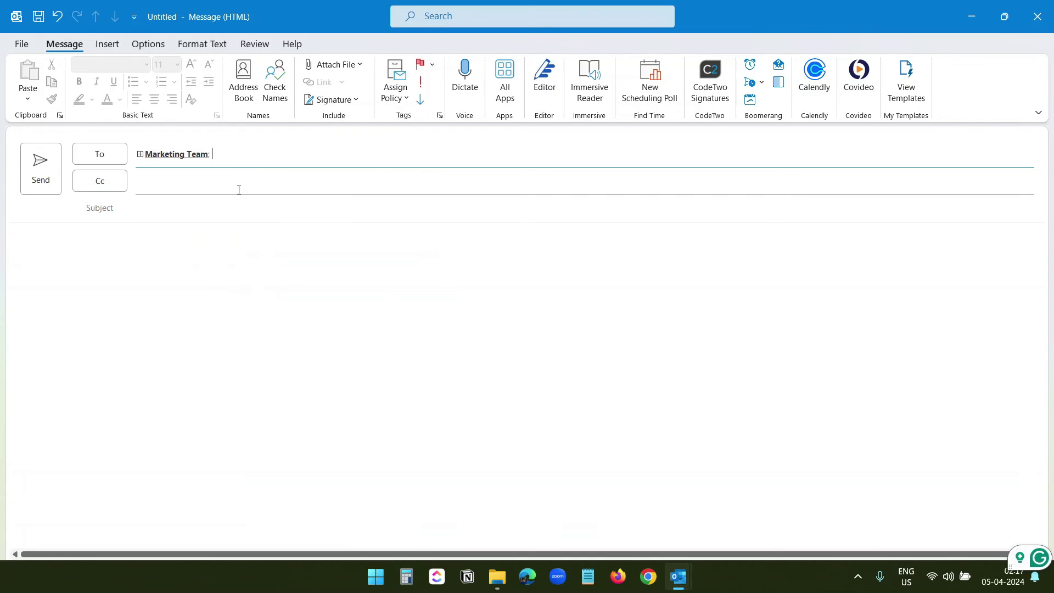
pyautogui.click(181, 155)
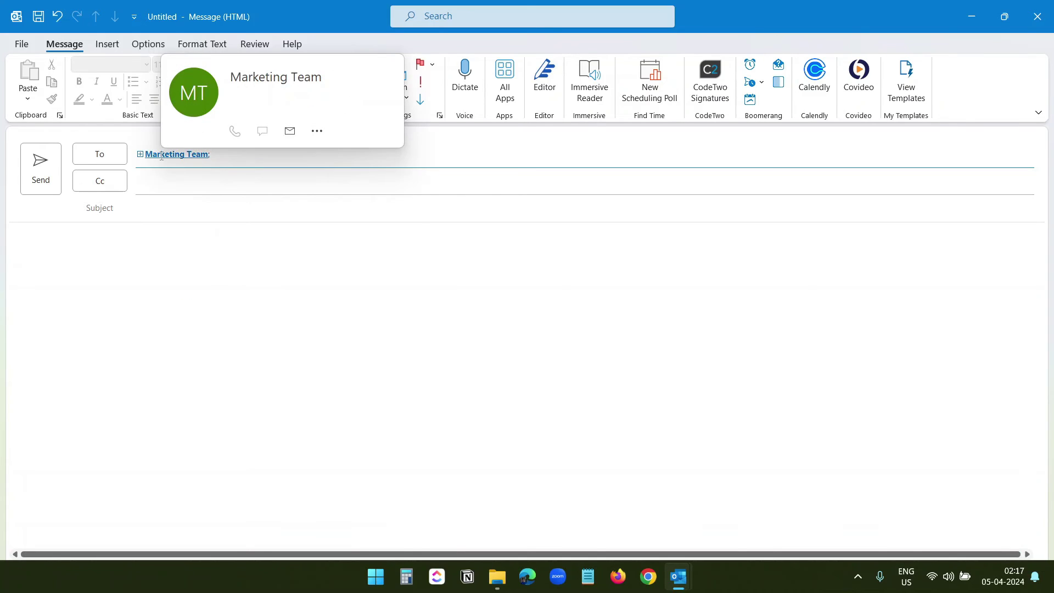
pyautogui.click(214, 167)
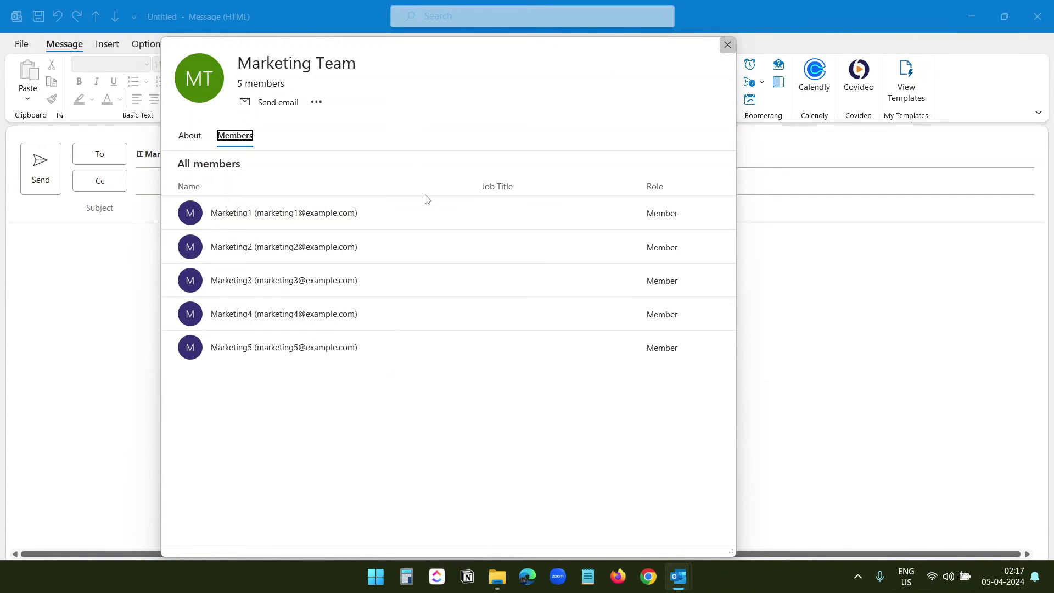
pyautogui.press('Escape')
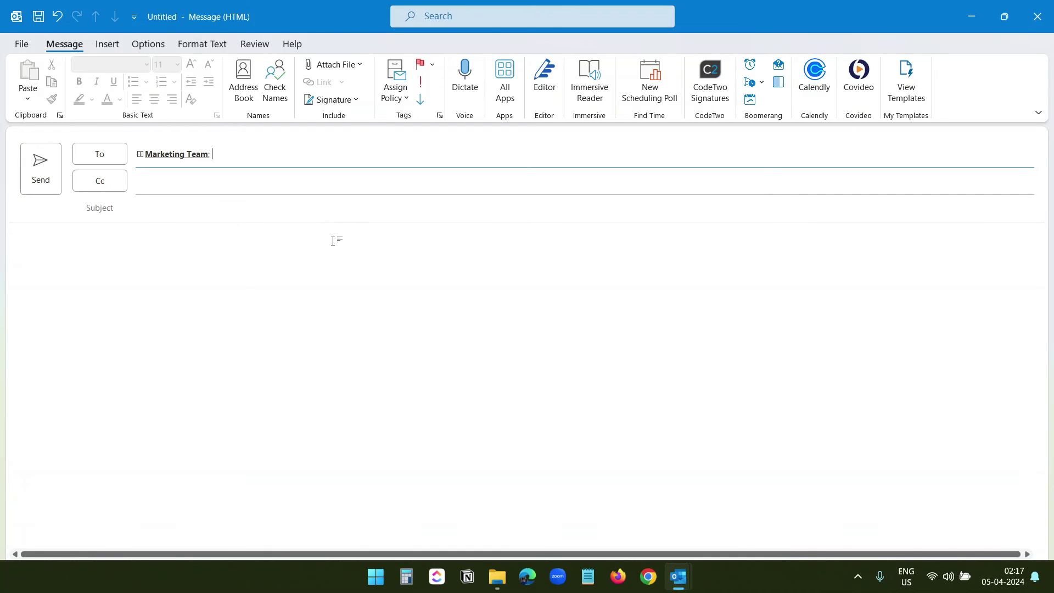
# Expand Marketing Team into individual recipients, remove Marketing5, and discard the draft unsaved
pyautogui.click(140, 154)
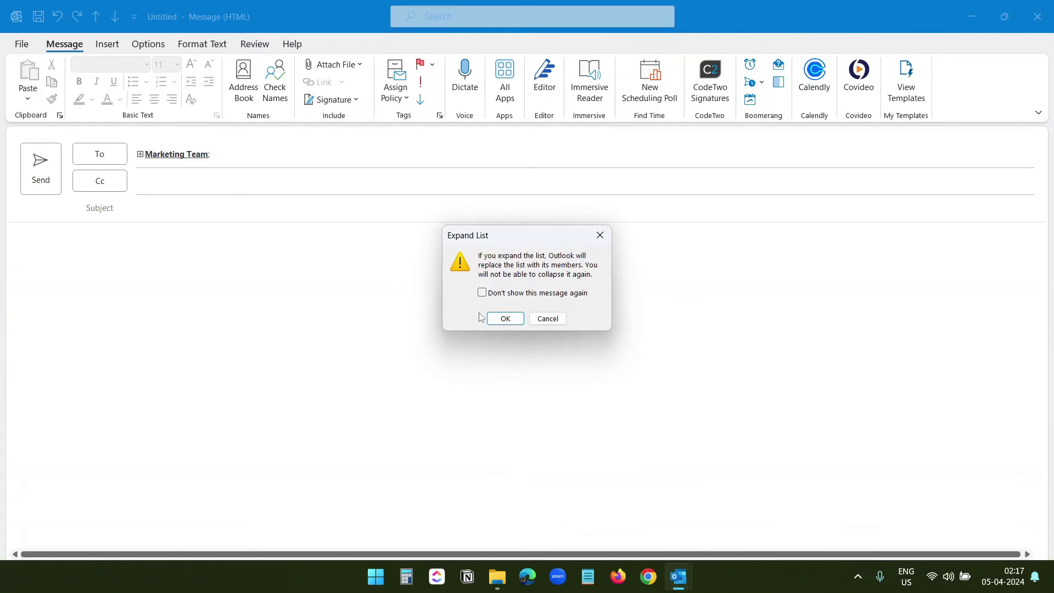
pyautogui.click(505, 319)
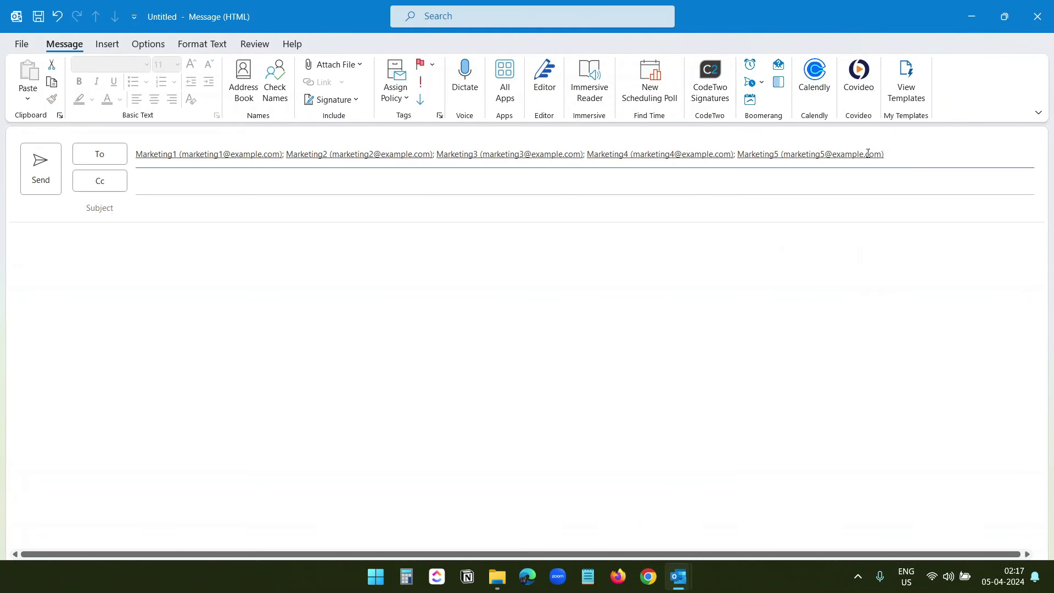
pyautogui.click(750, 153)
pyautogui.press('BackSpace')
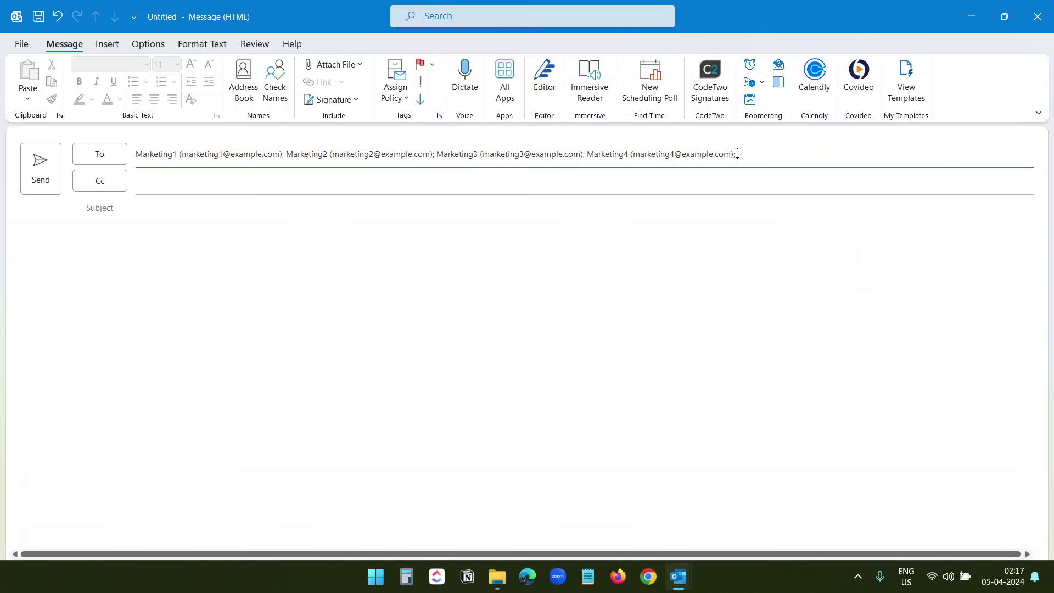
pyautogui.press('Tab')
pyautogui.press('Tab')
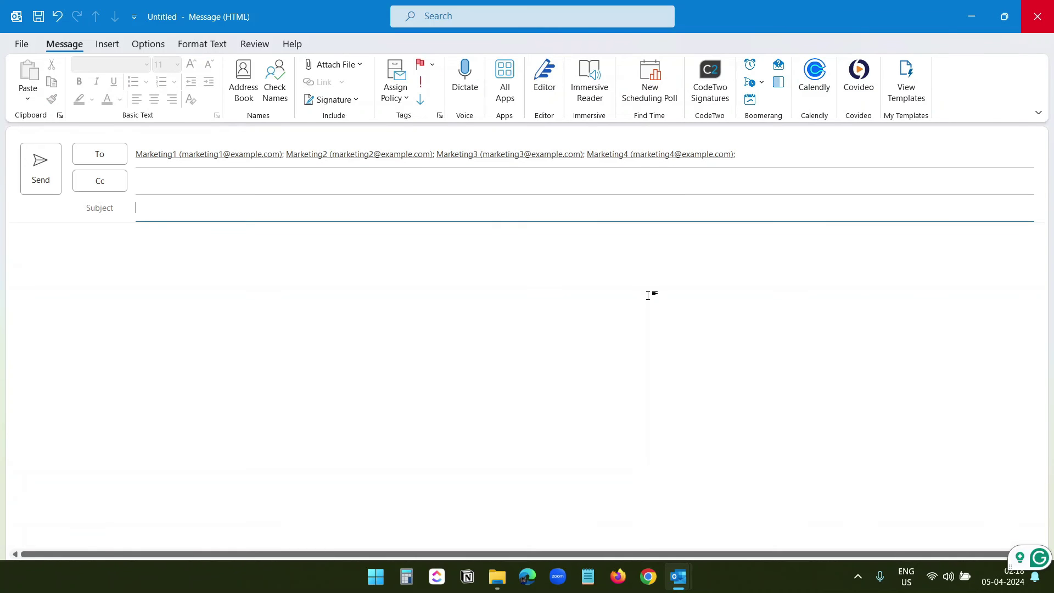
pyautogui.click(1040, 18)
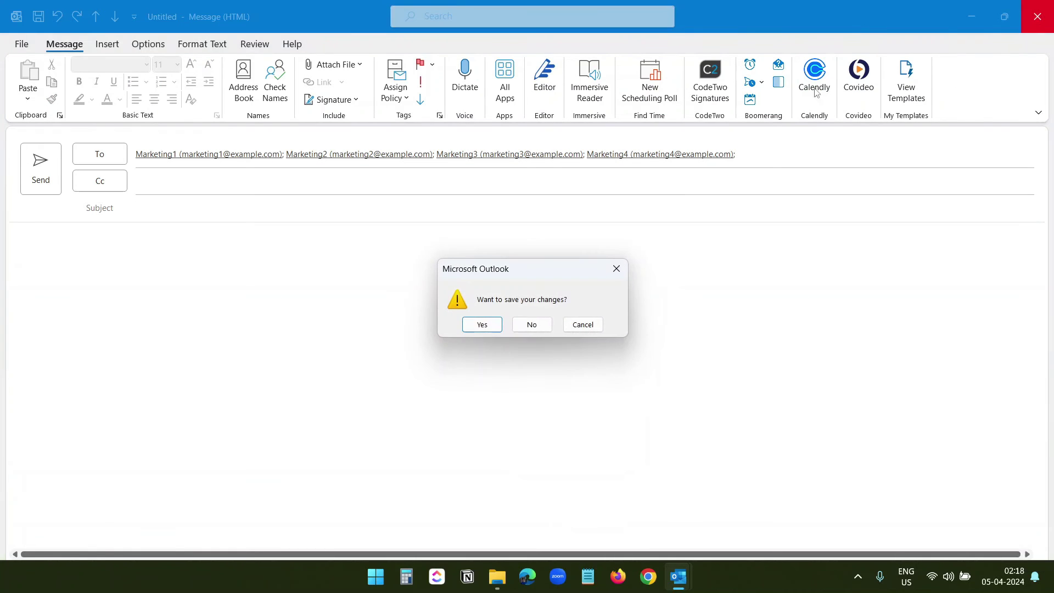
pyautogui.click(532, 325)
# Delete contacts Marketing1 through Marketing3, then view the Marketing Team group's members
pyautogui.click(17, 110)
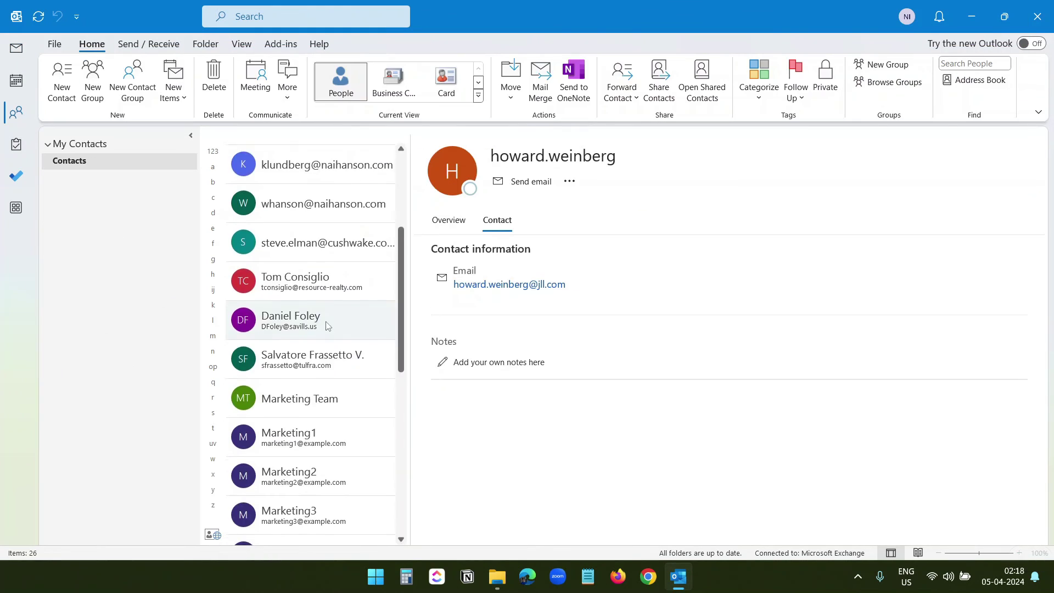
pyautogui.scroll(-3, 329, 324)
pyautogui.click(326, 292)
pyautogui.moveTo(326, 291); pyautogui.dragTo(321, 354)
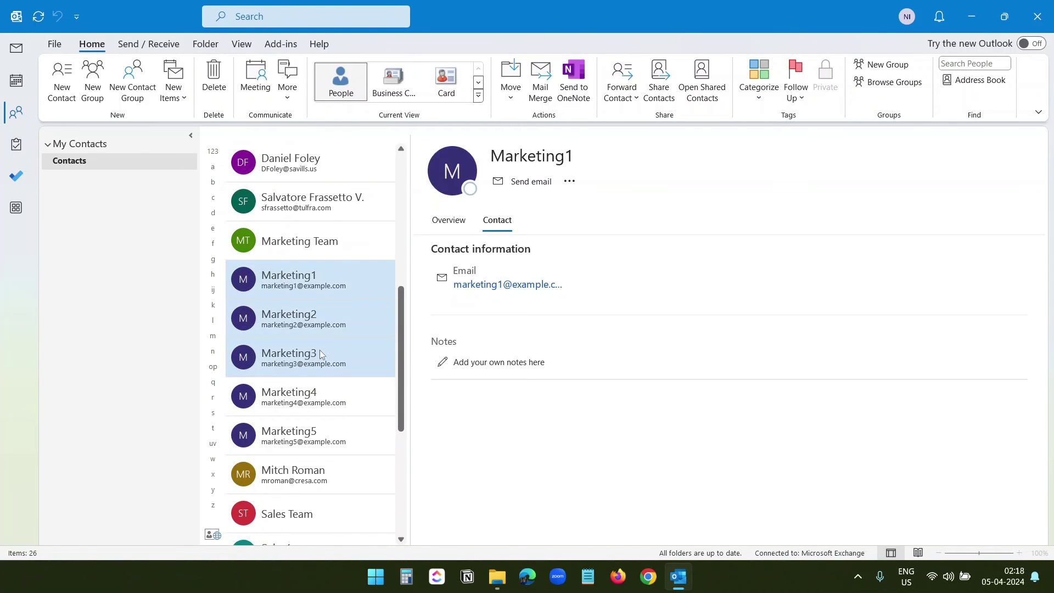
pyautogui.rightClick(322, 354)
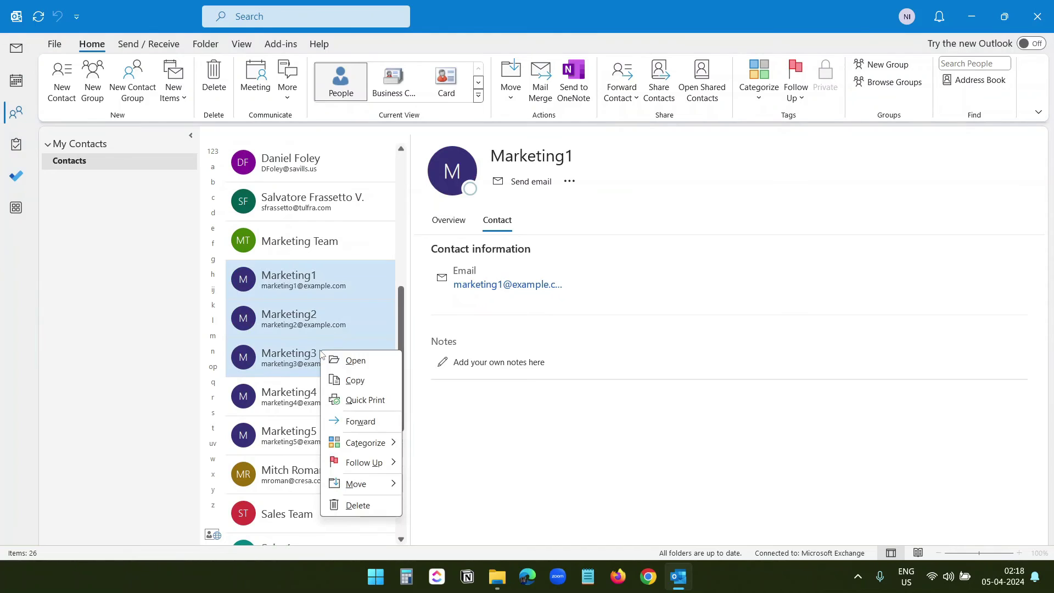
pyautogui.click(363, 514)
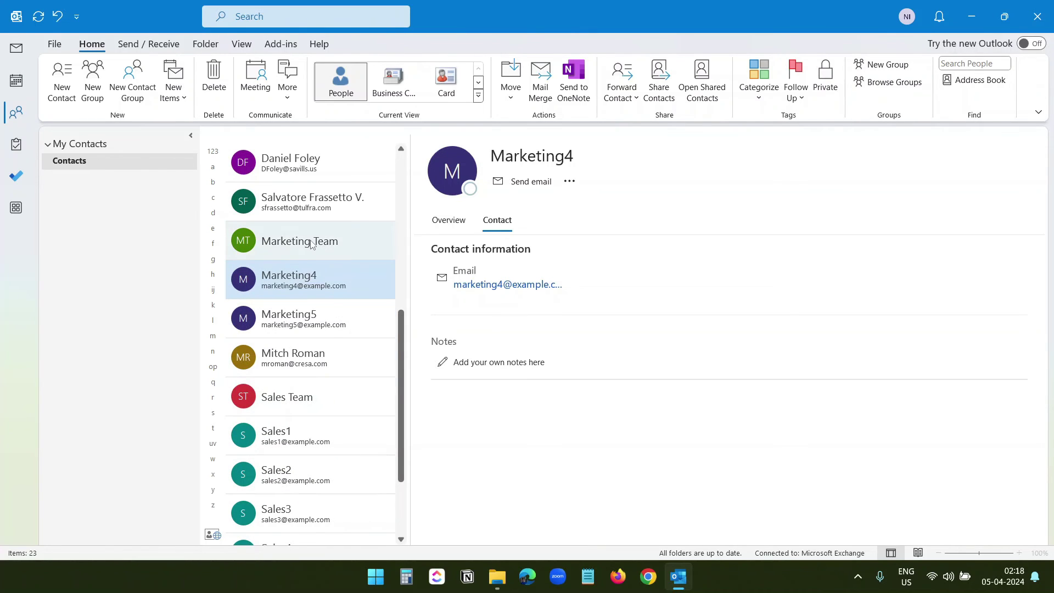
pyautogui.click(312, 243)
pyautogui.click(488, 229)
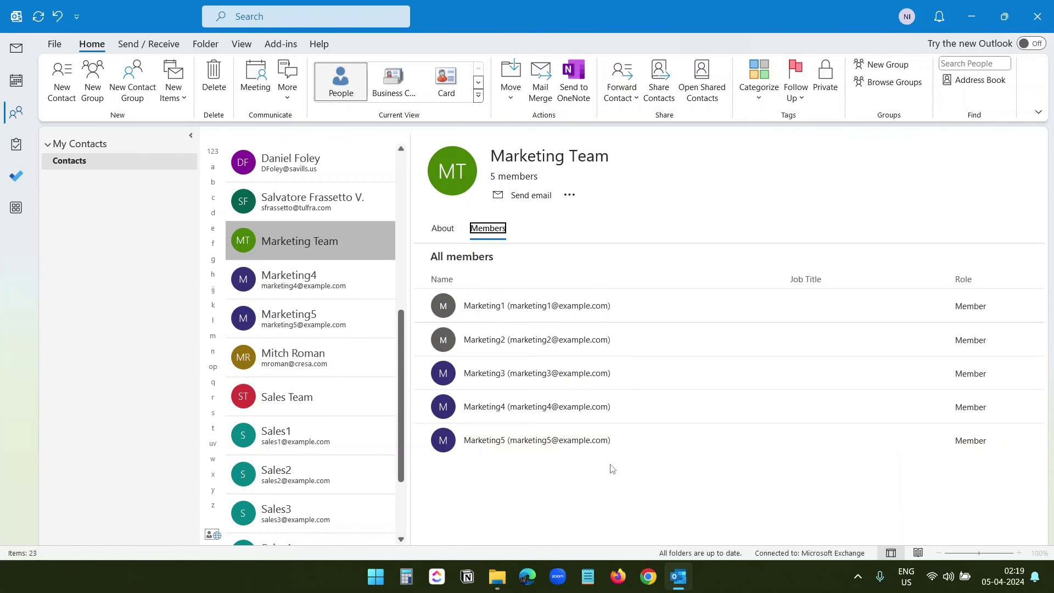
# Open the Marketing Team group for editing via the more-options menu
pyautogui.click(570, 195)
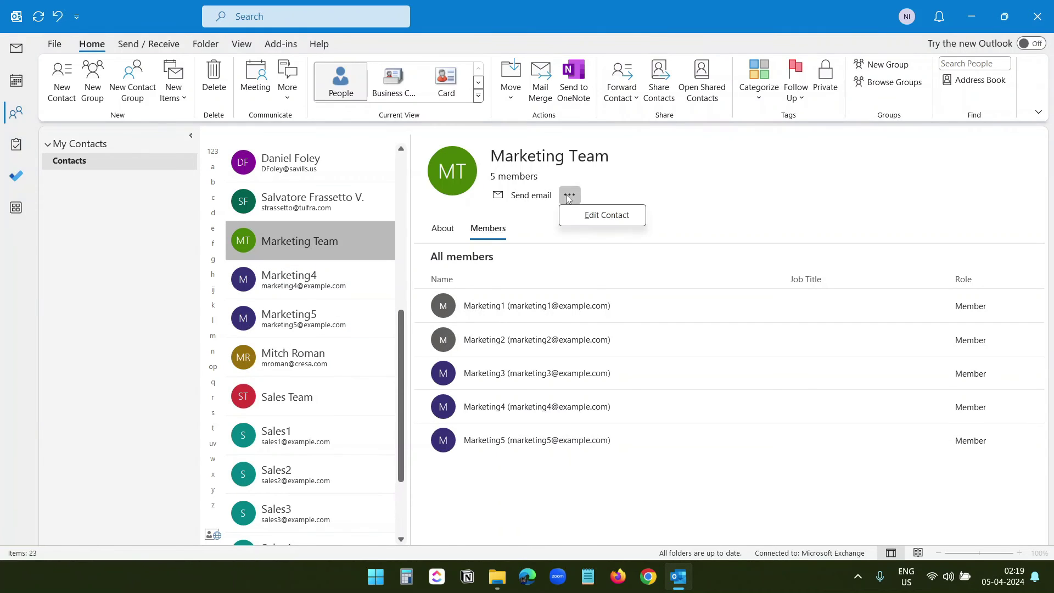
pyautogui.click(590, 215)
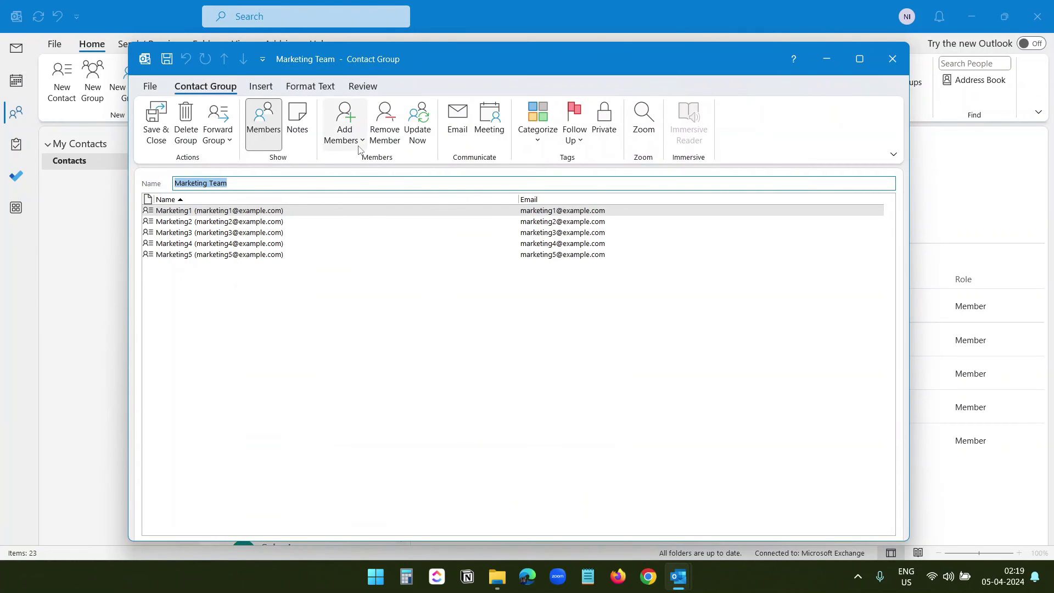
pyautogui.click(360, 142)
pyautogui.click(359, 141)
pyautogui.click(359, 142)
pyautogui.click(360, 142)
pyautogui.click(359, 142)
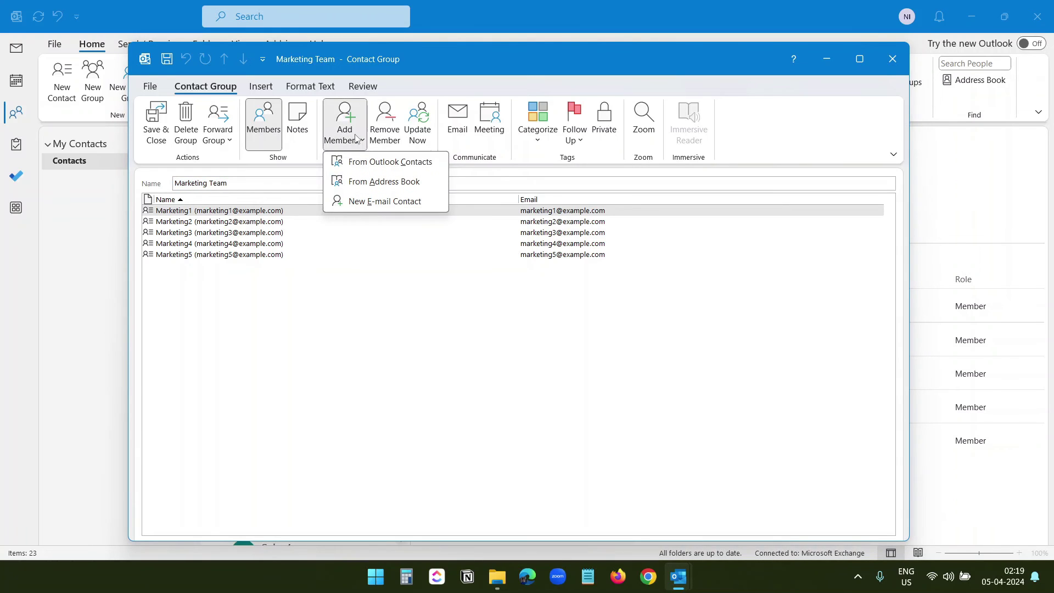
# Remove Marketing2 from the group, then delete the Marketing Team group and confirm Yes
pyautogui.click(374, 201)
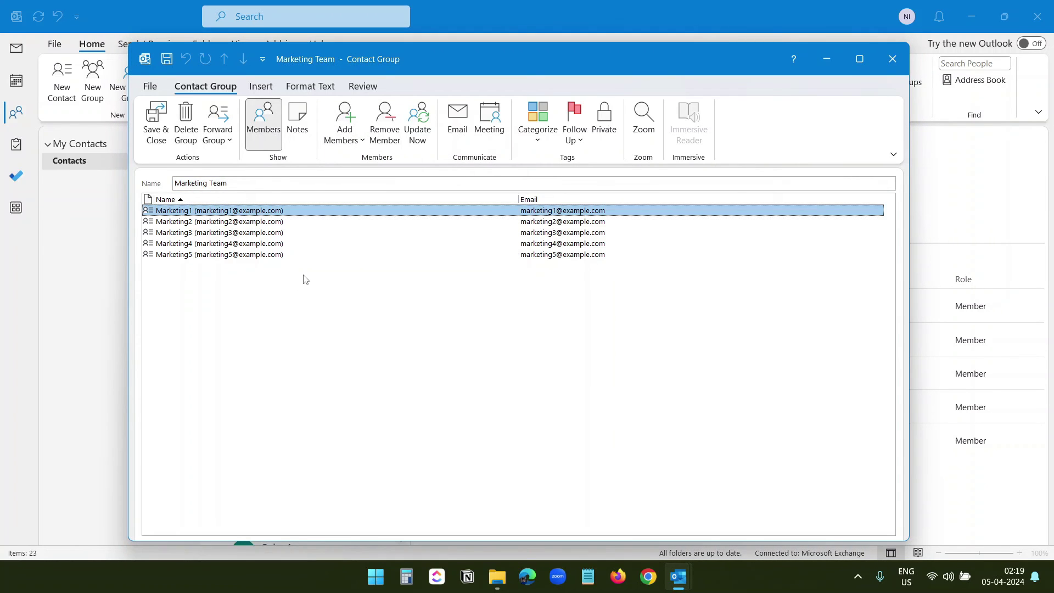
pyautogui.click(241, 225)
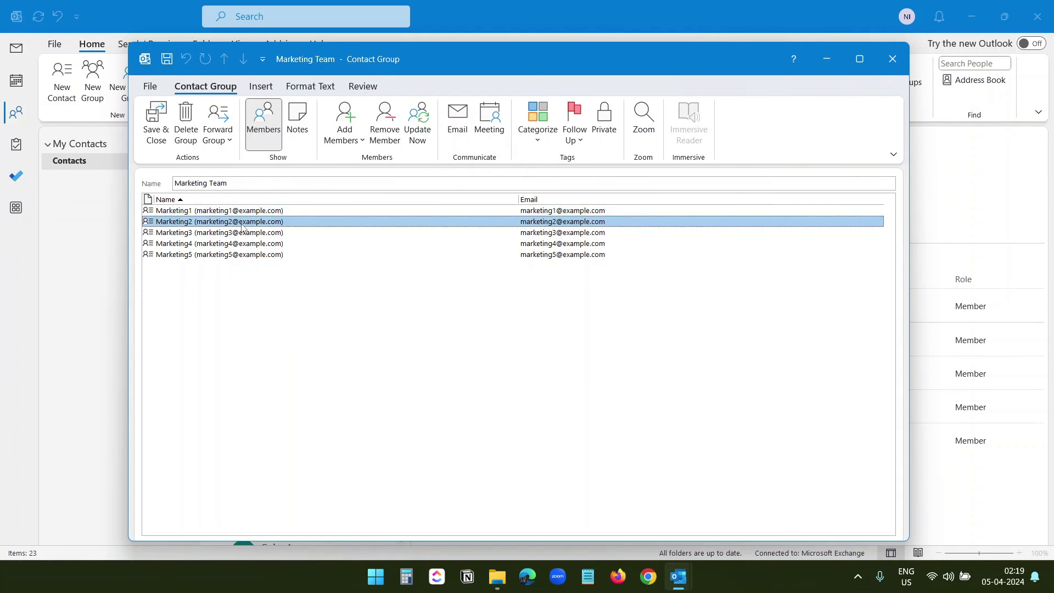
pyautogui.click(390, 143)
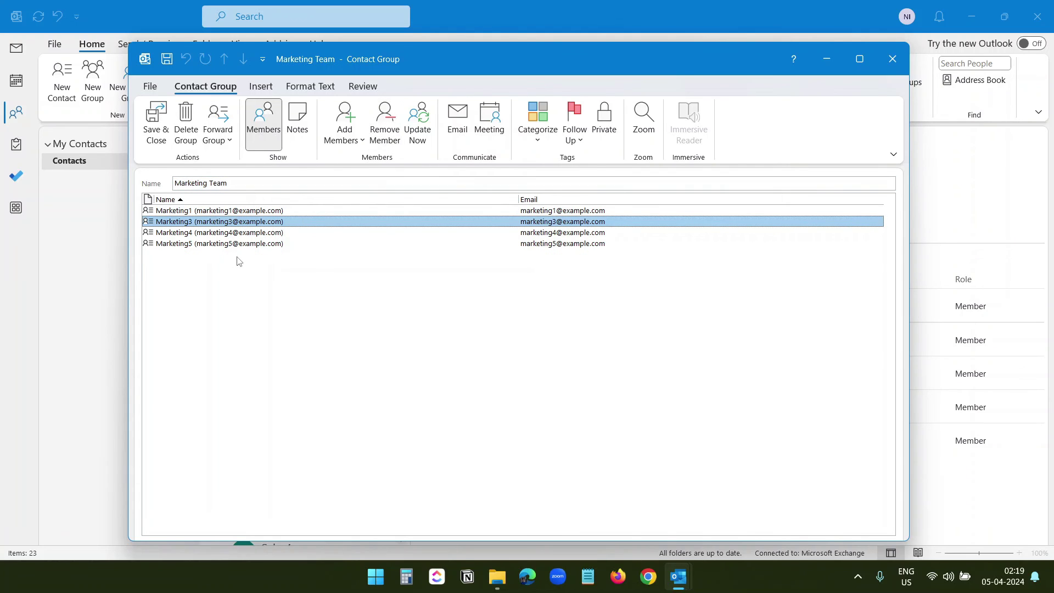
pyautogui.press('Up')
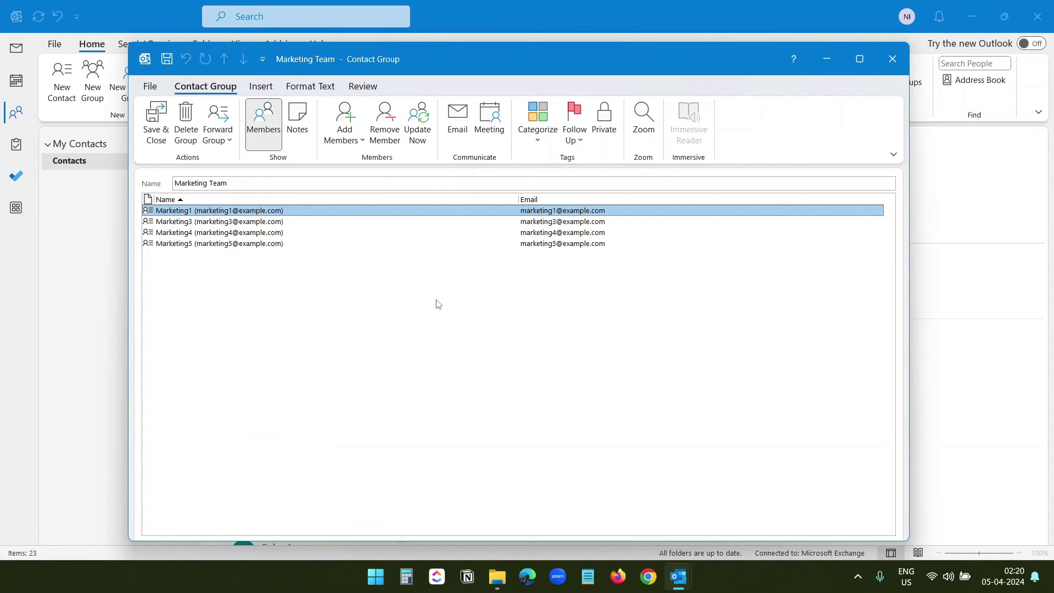
pyautogui.click(193, 130)
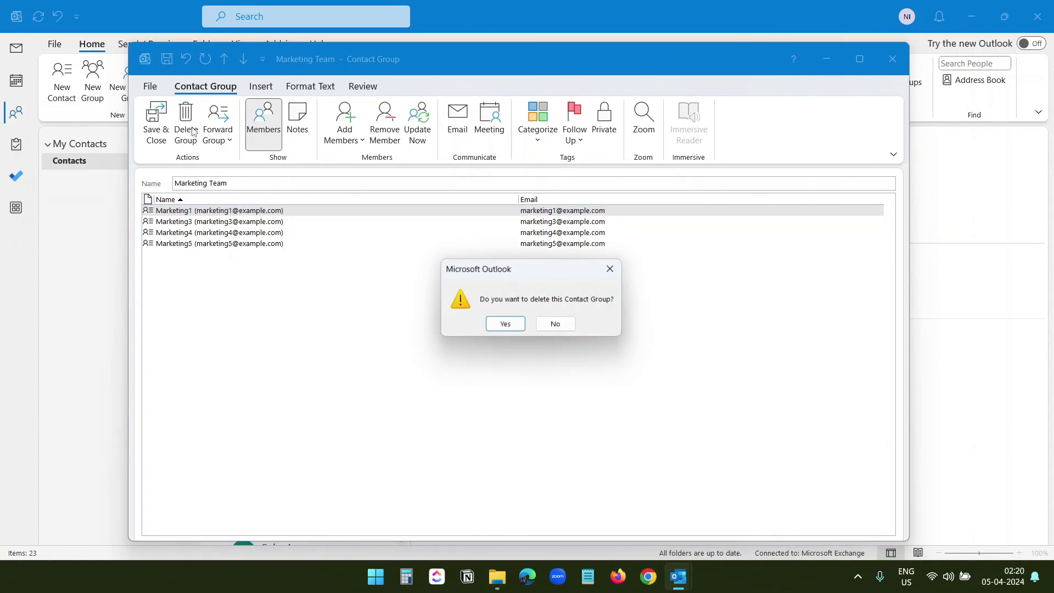
pyautogui.click(505, 325)
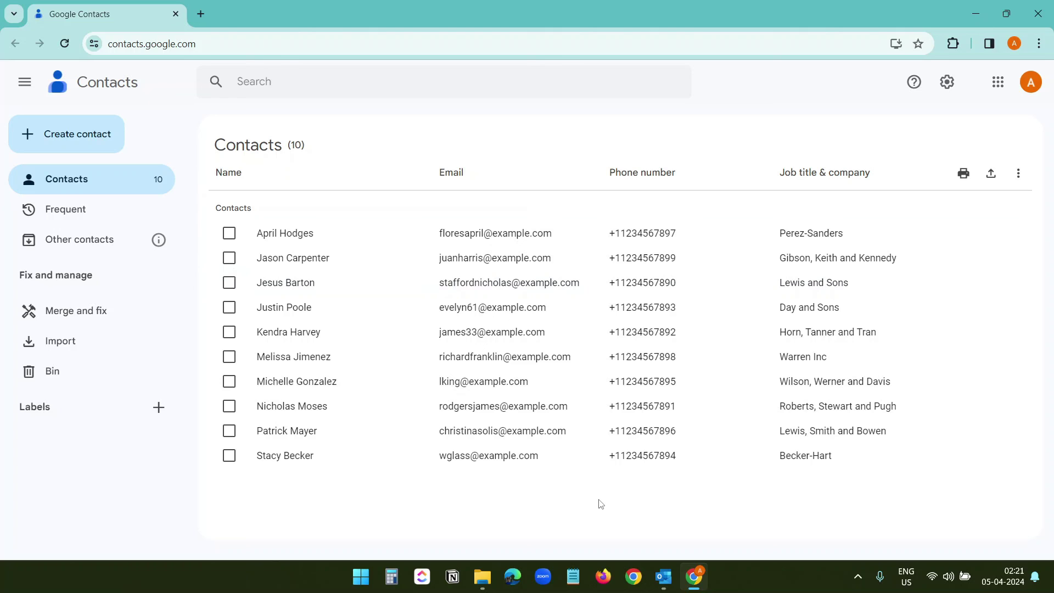
# Select five contacts in Google Contacts
pyautogui.click(229, 233)
pyautogui.click(229, 282)
pyautogui.click(229, 307)
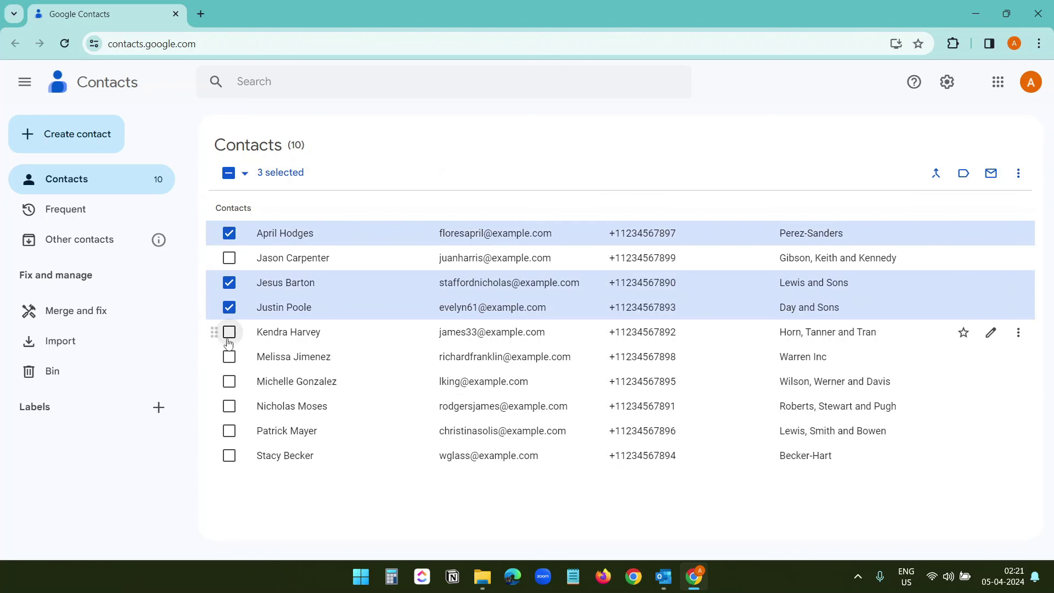
pyautogui.click(229, 357)
pyautogui.click(229, 406)
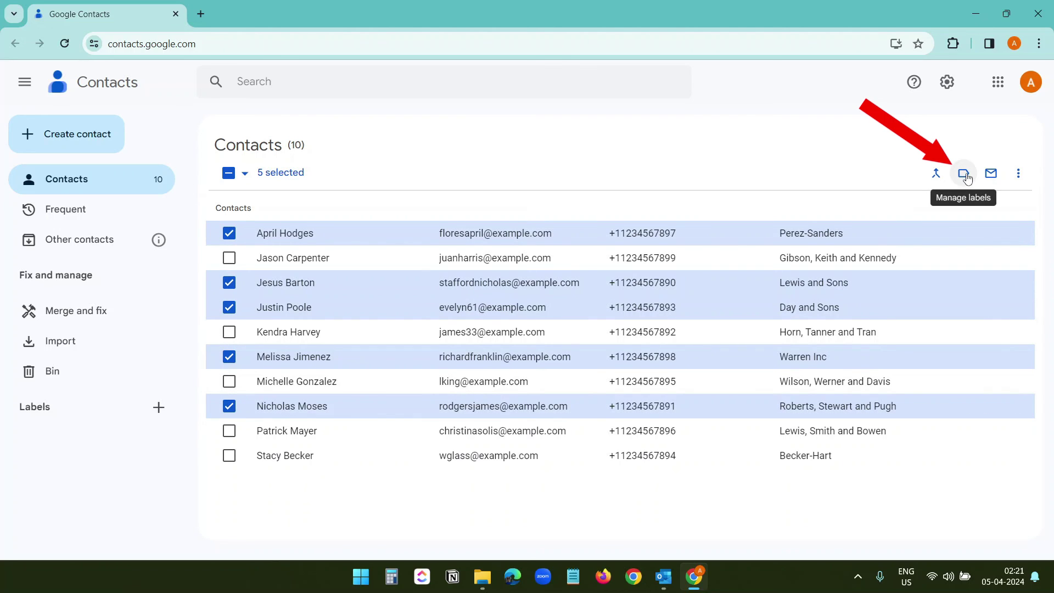
# Put them under a new Sales Team label and show that label's contact list
pyautogui.click(964, 175)
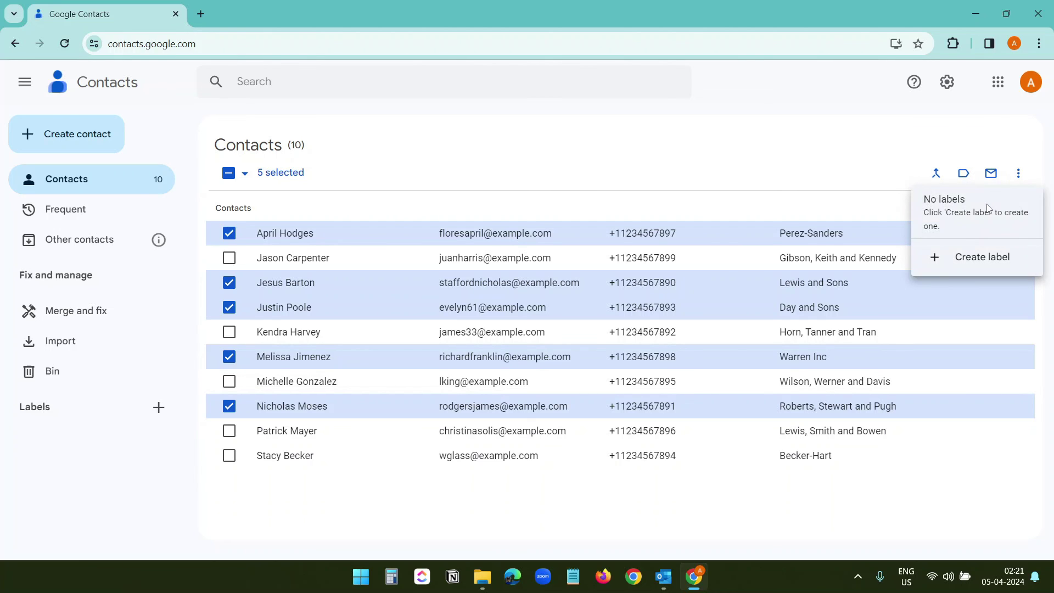
pyautogui.click(972, 261)
pyautogui.write('Sales Team')
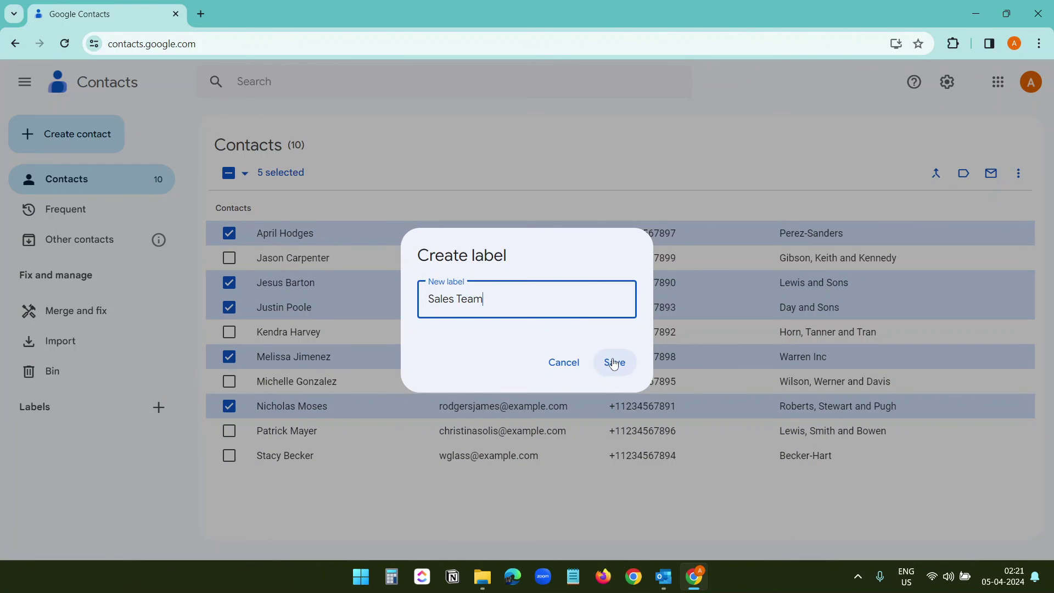
pyautogui.click(614, 362)
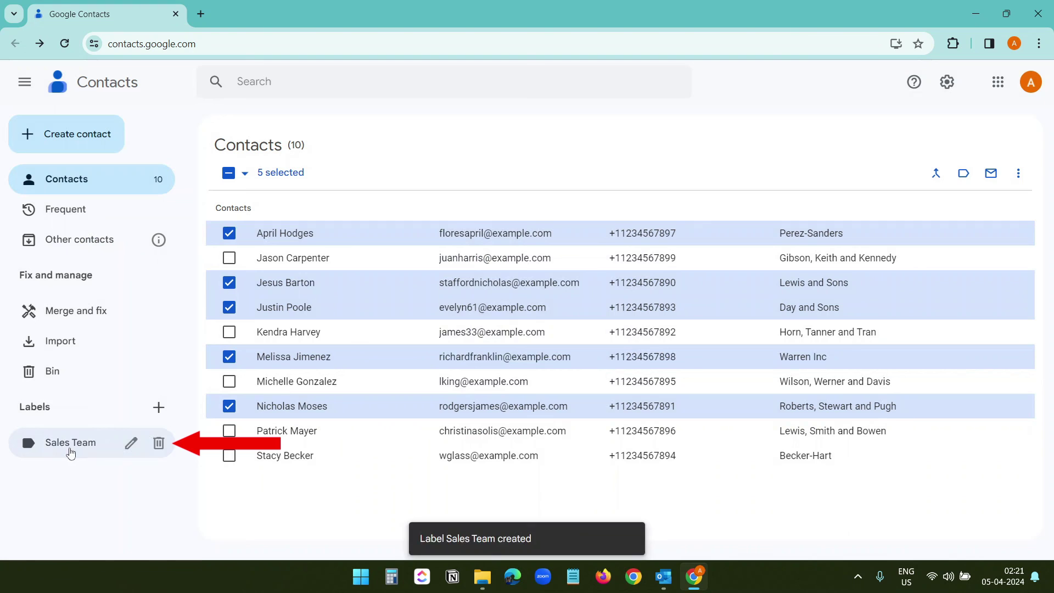
pyautogui.click(78, 447)
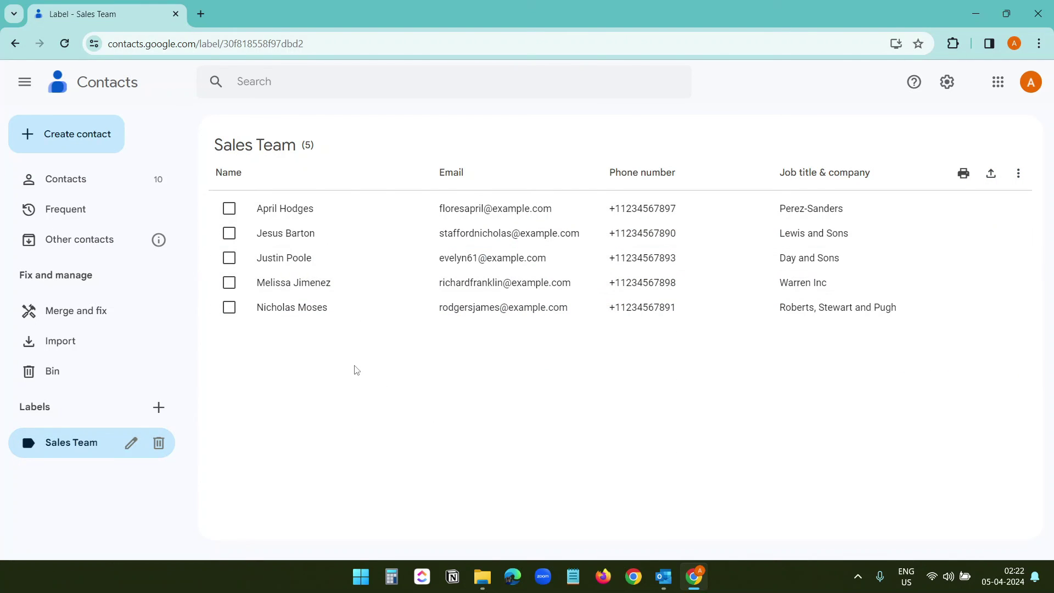
# Compose a Gmail message addressed to the Sales Team label's five contacts
pyautogui.click(200, 14)
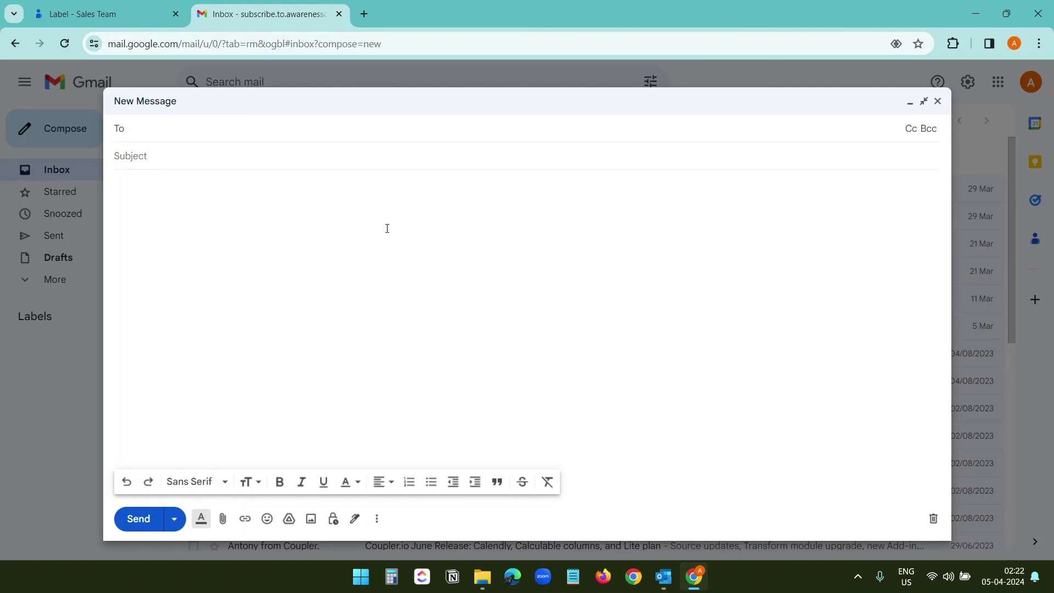
pyautogui.write('sal')
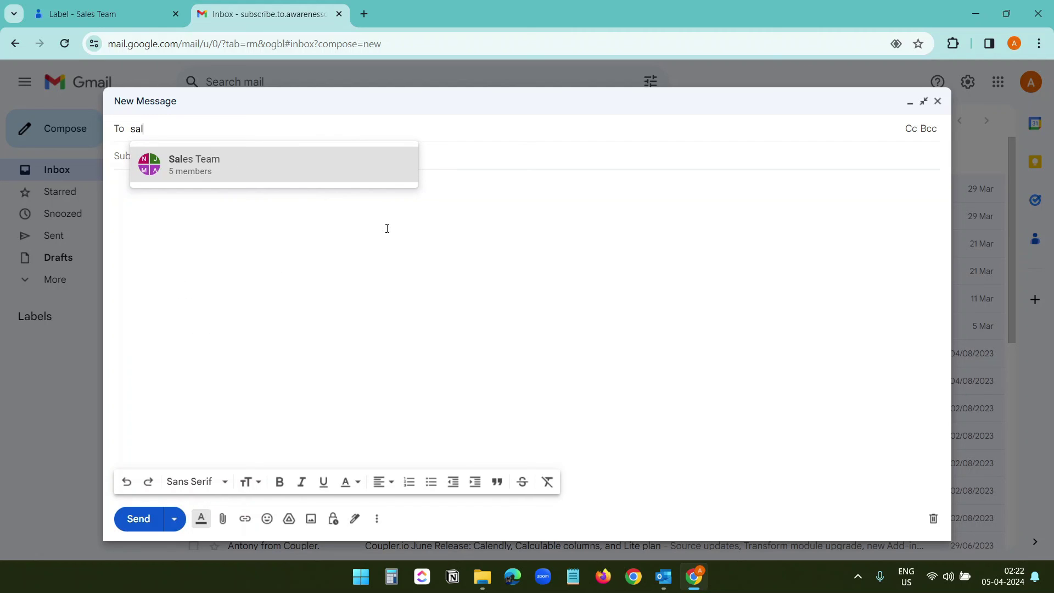
pyautogui.write('es')
pyautogui.click(211, 165)
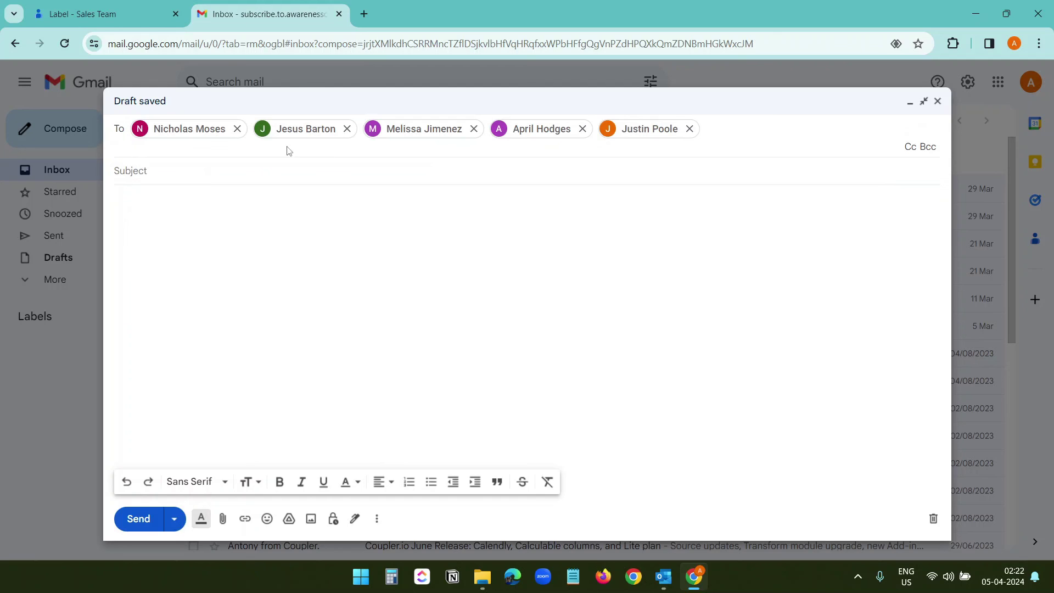